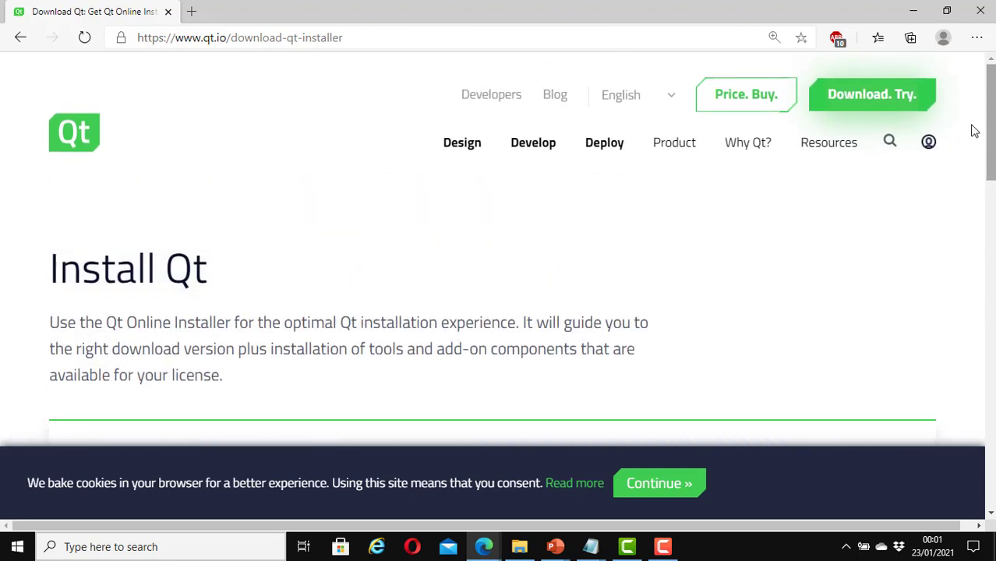
# - Go to the Qt download page and open the download option for open source users
pyautogui.moveTo(829, 143)
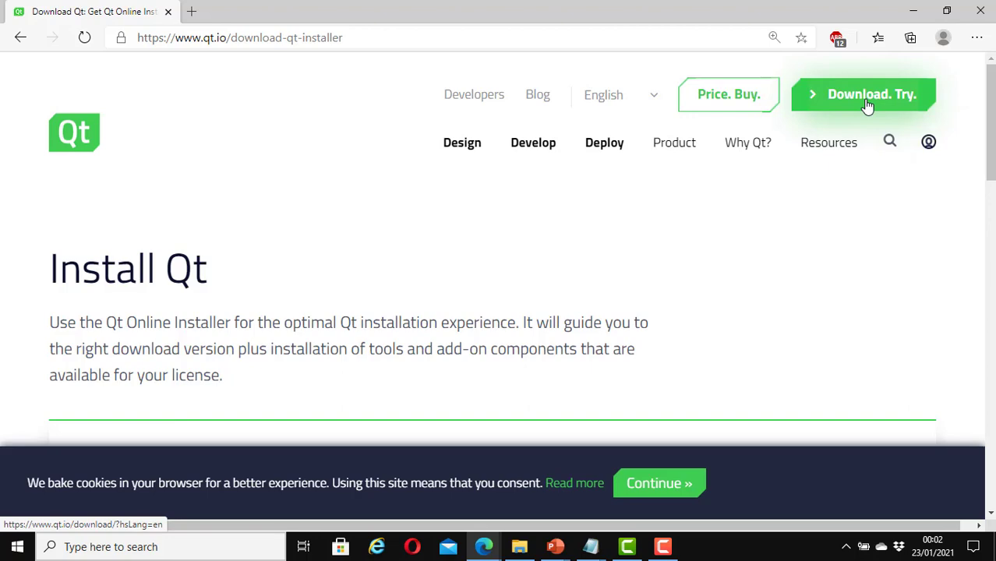
pyautogui.click(868, 105)
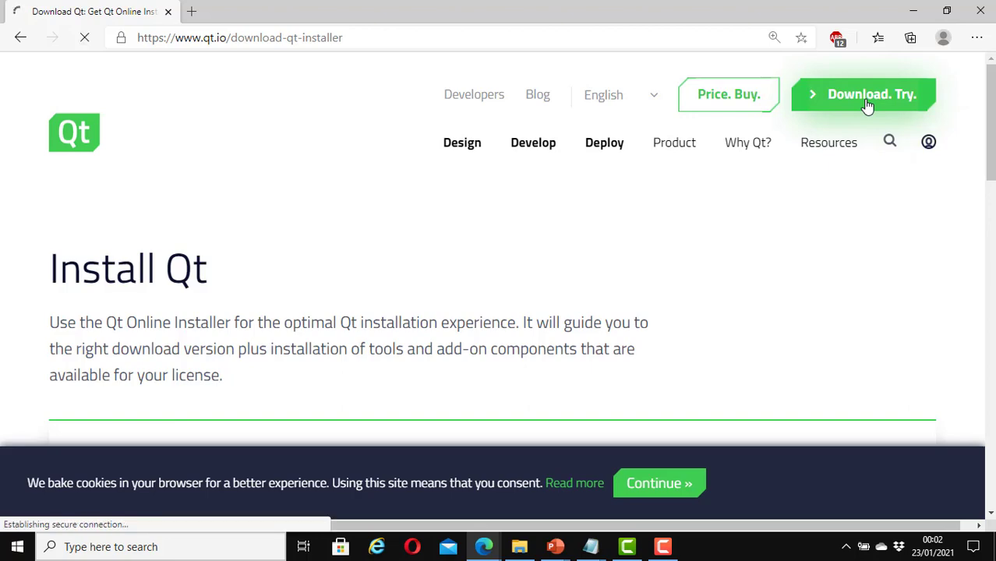
pyautogui.moveTo(763, 162)
pyautogui.moveTo(696, 177)
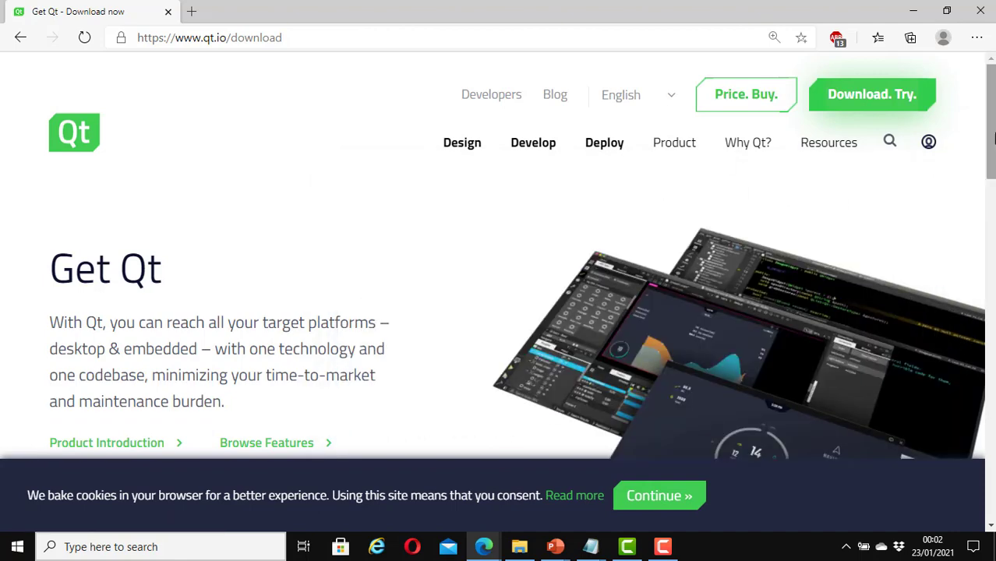
pyautogui.scroll(-1, 992, 148)
pyautogui.moveTo(992, 148); pyautogui.dragTo(991, 286)
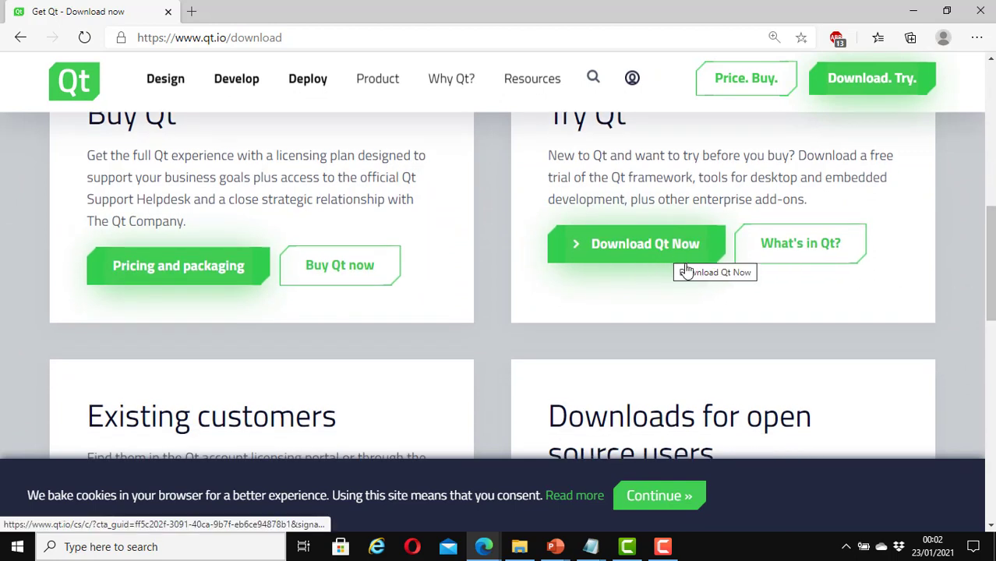
pyautogui.moveTo(994, 218); pyautogui.dragTo(993, 305)
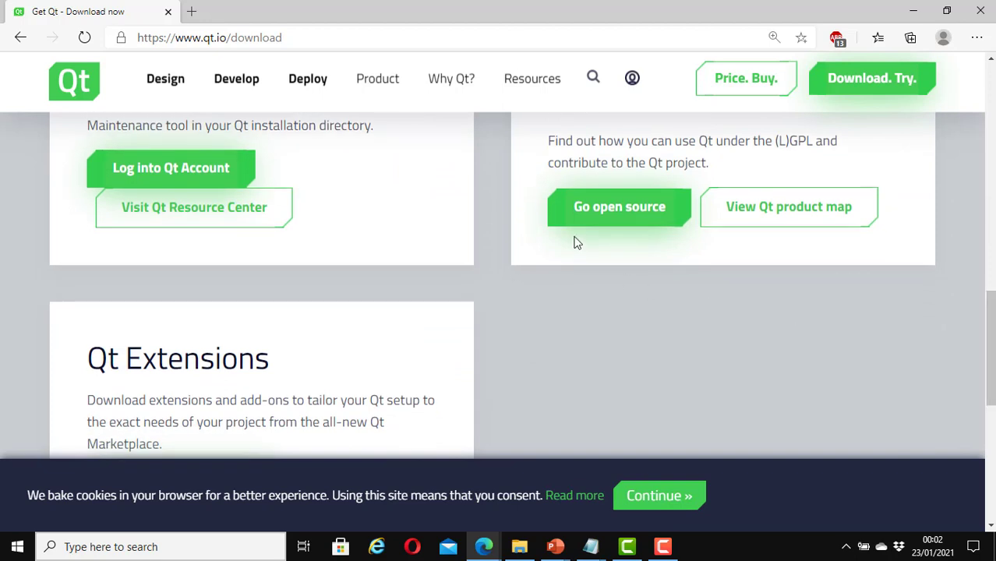
pyautogui.click(637, 212)
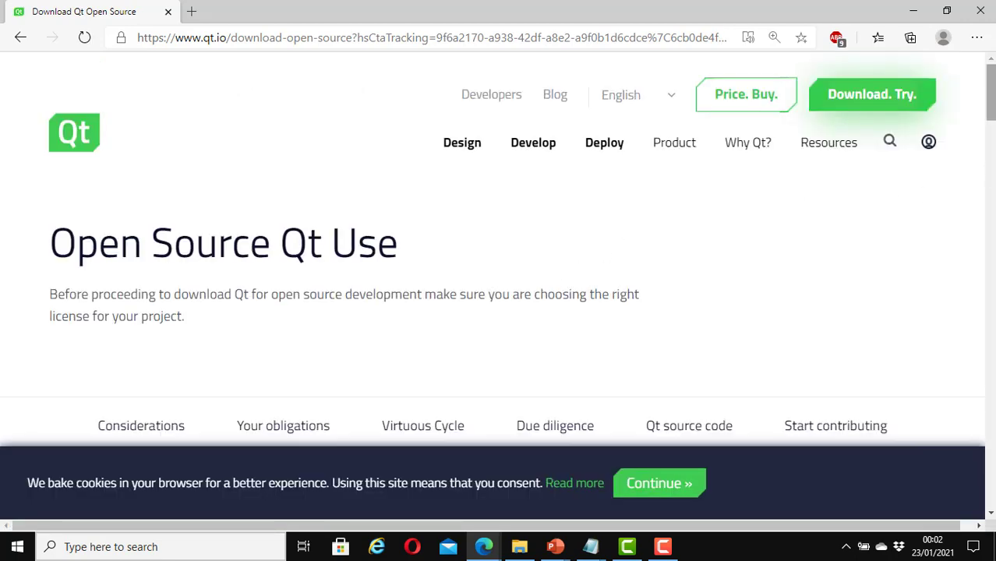
# - Download the Qt Online Installer for Windows from the open source page and show the downloaded file in its folder
pyautogui.moveTo(990, 93); pyautogui.dragTo(991, 506)
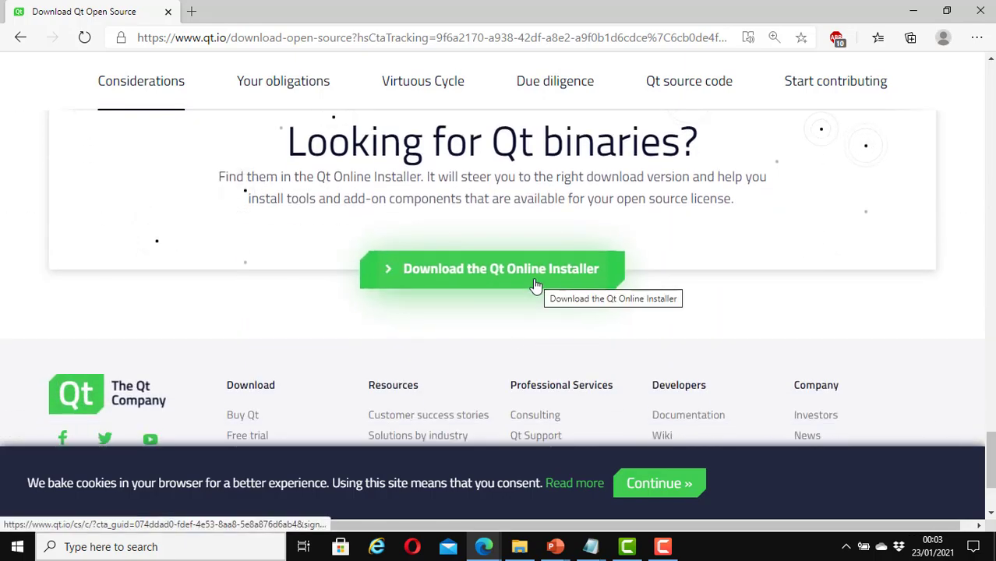
pyautogui.click(510, 269)
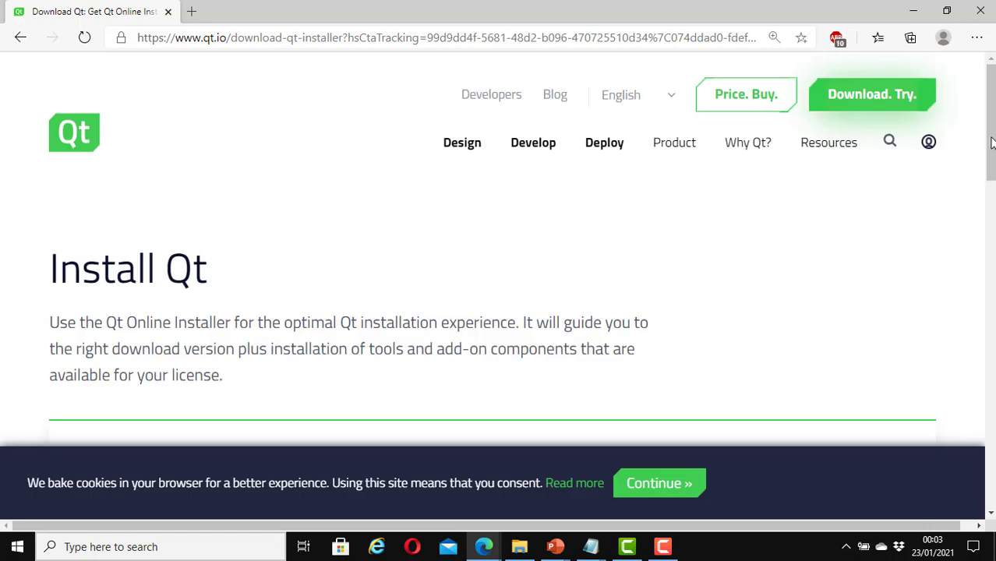
pyautogui.moveTo(991, 112); pyautogui.dragTo(987, 185)
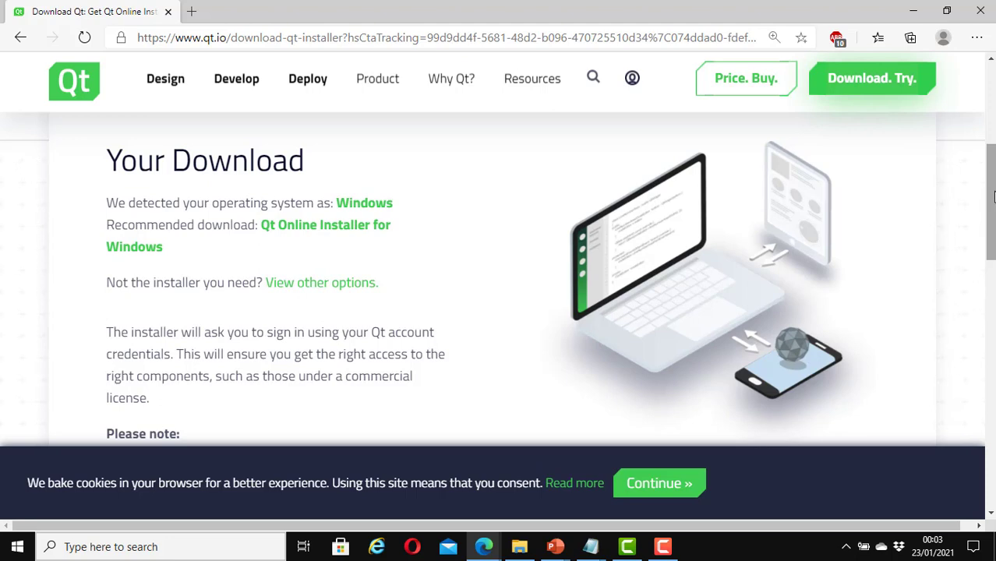
pyautogui.scroll(-4, 994, 197)
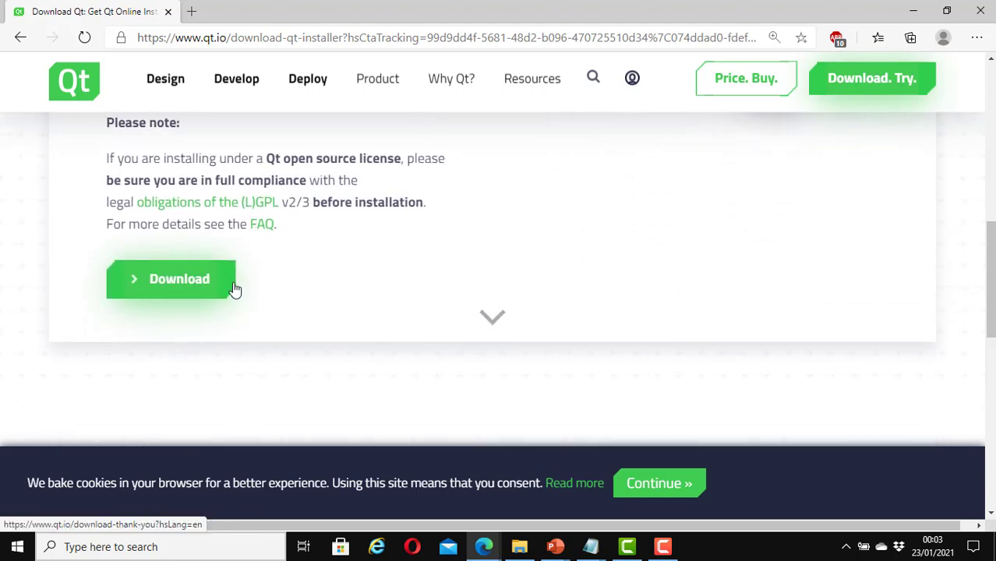
pyautogui.click(180, 290)
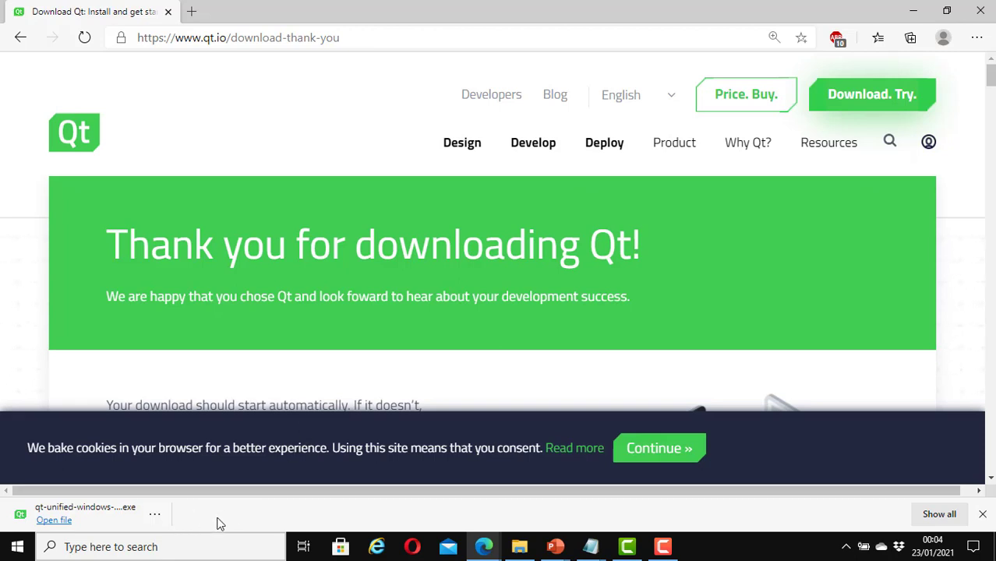
pyautogui.click(155, 516)
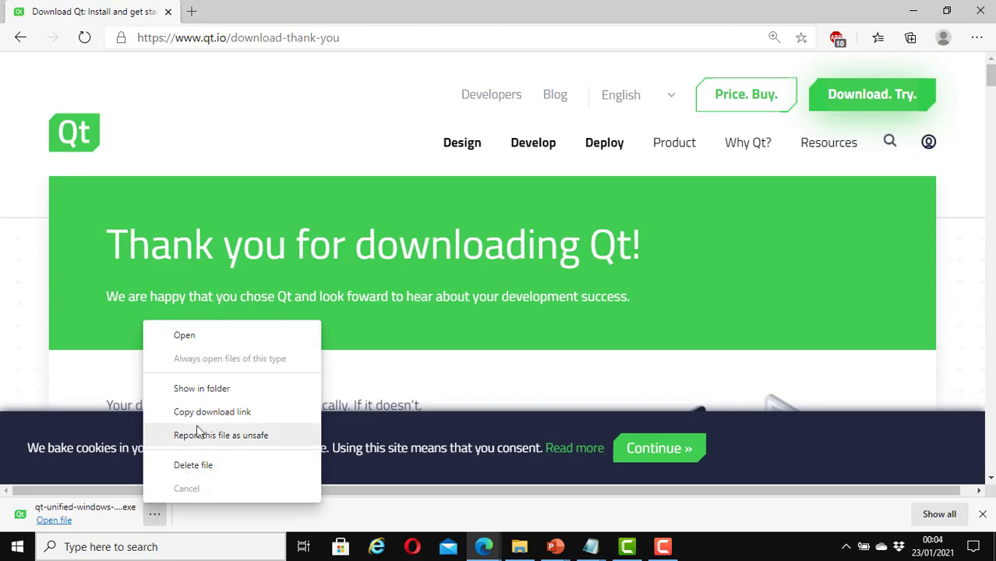
pyautogui.click(209, 389)
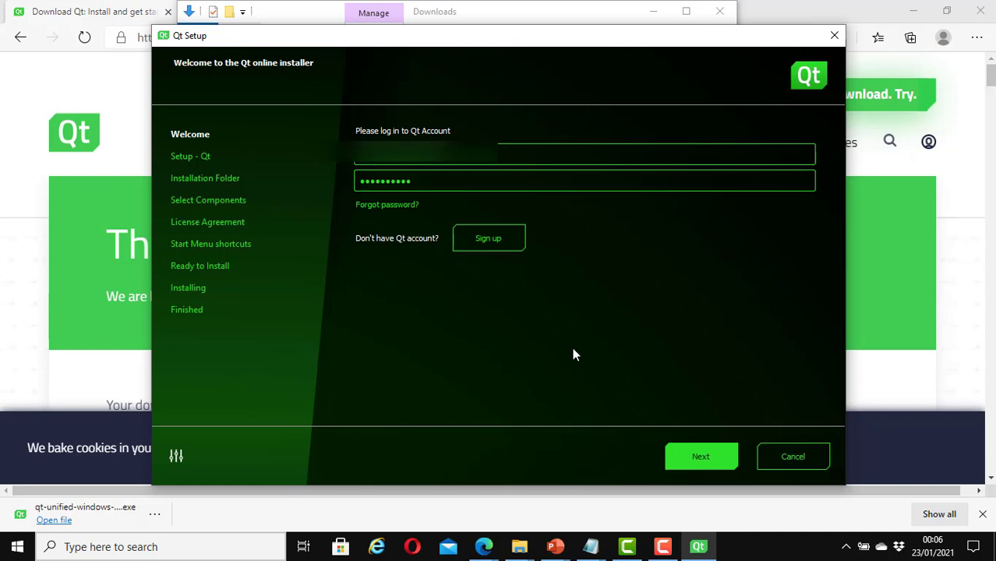
# - Submit the Qt account login in the installer and approve the Open Source Qt obligations as an individual person
pyautogui.click(702, 459)
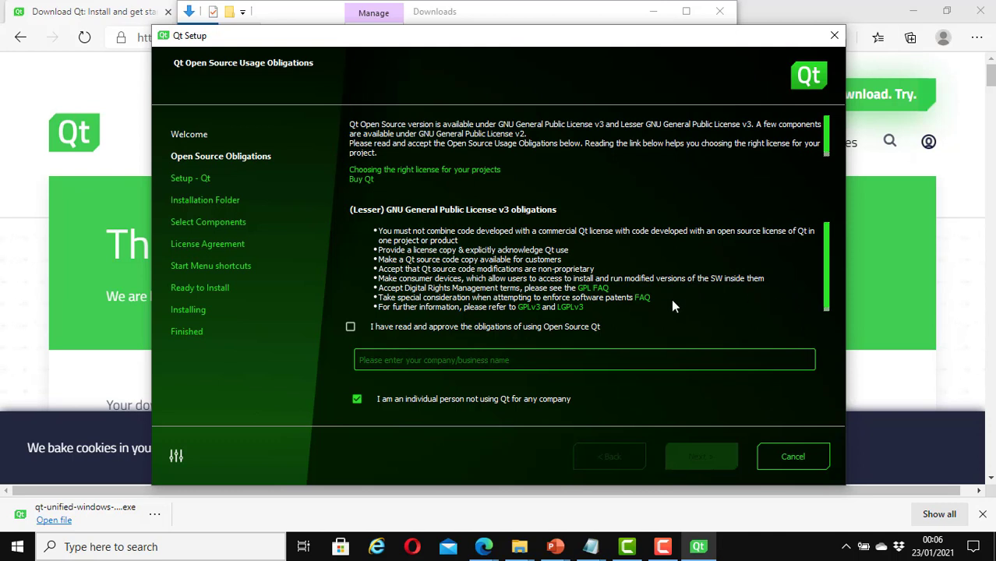
pyautogui.click(350, 327)
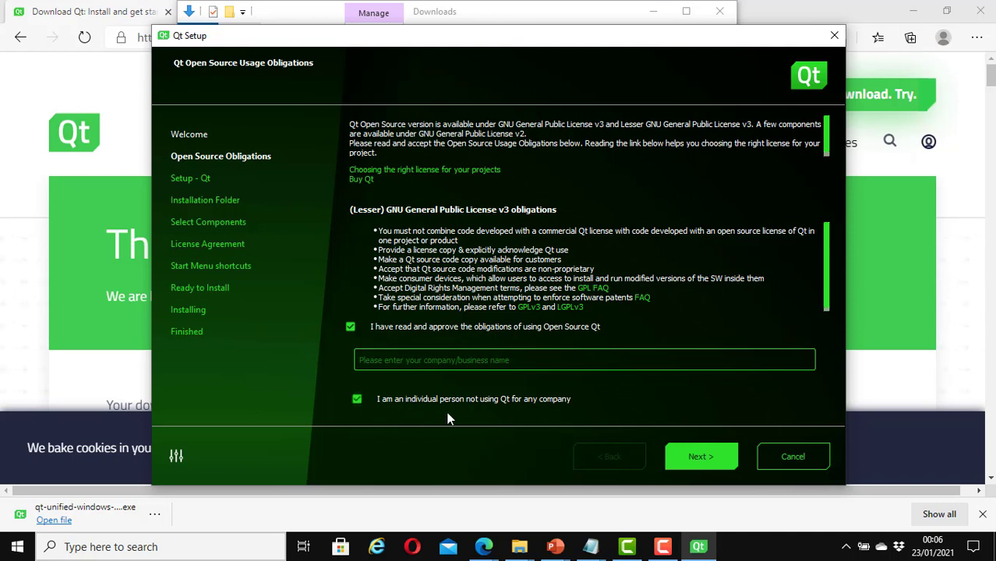
pyautogui.click(699, 460)
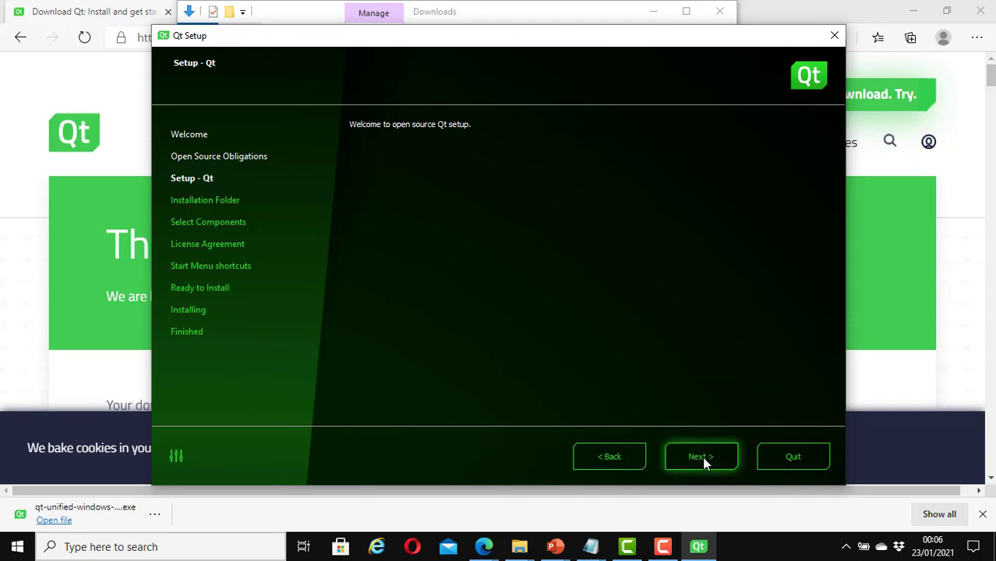
# - Continue past the setup welcome page and disable sending pseudonymous usage statistics in Qt Creator
pyautogui.click(704, 460)
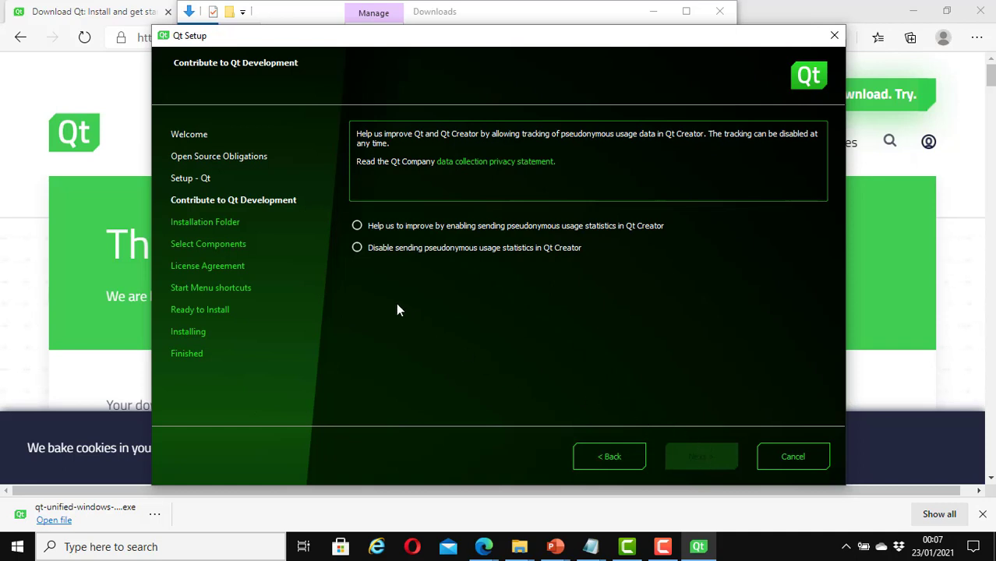
pyautogui.click(357, 248)
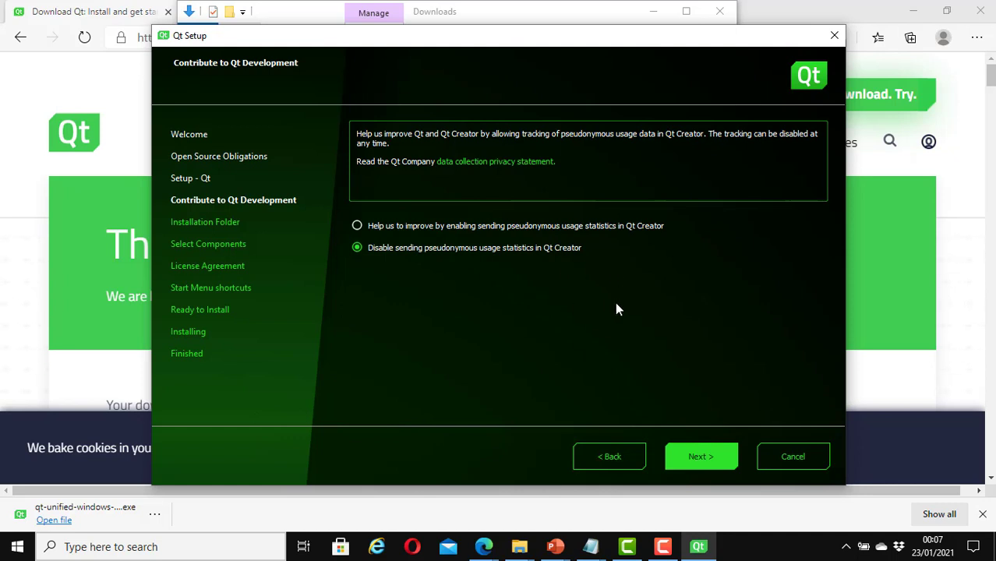
pyautogui.click(700, 460)
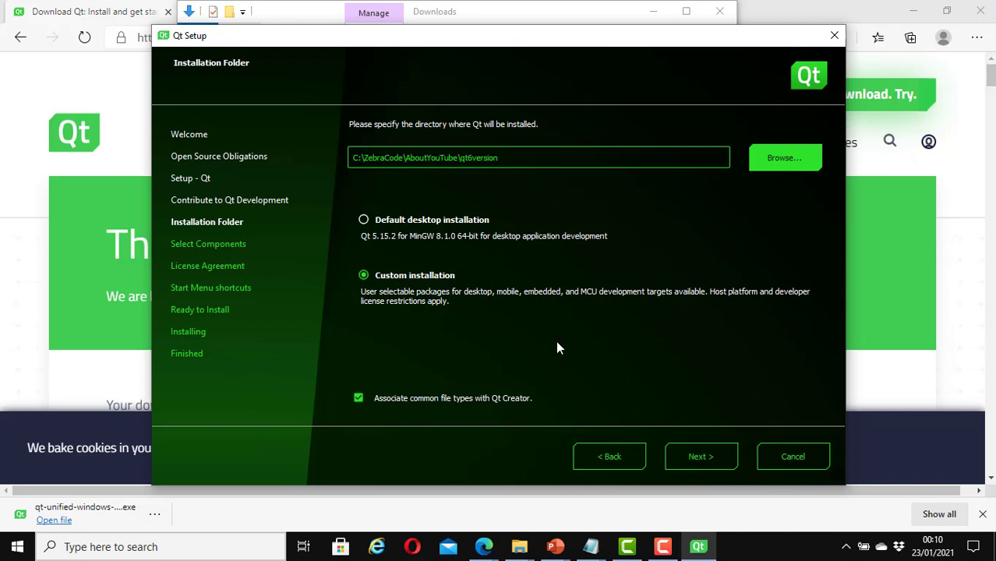
# - Proceed with a custom installation into C:\ZebraCode\AboutYouTube\qt6version and select the preview Qt 6.0.1 component
pyautogui.click(700, 458)
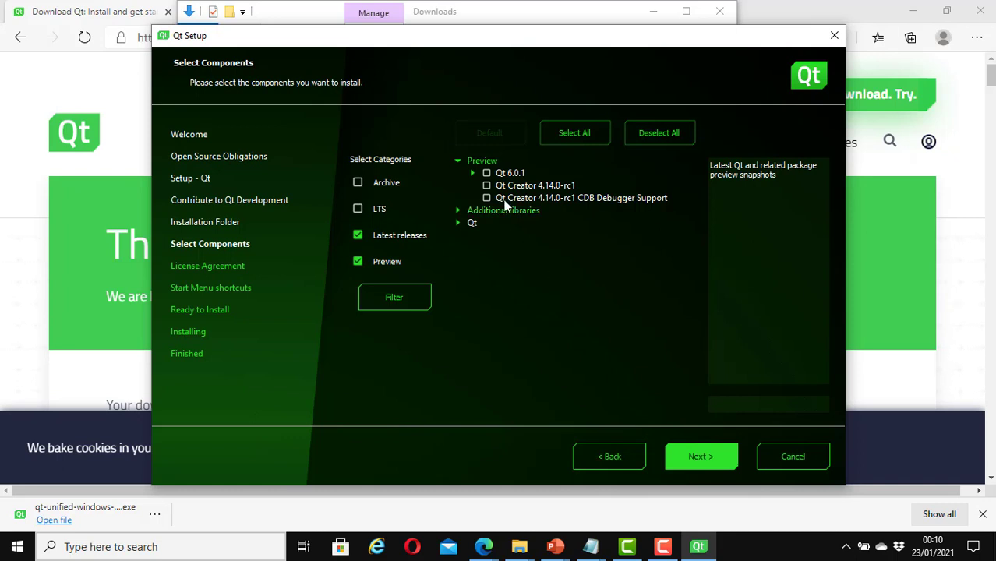
pyautogui.click(486, 172)
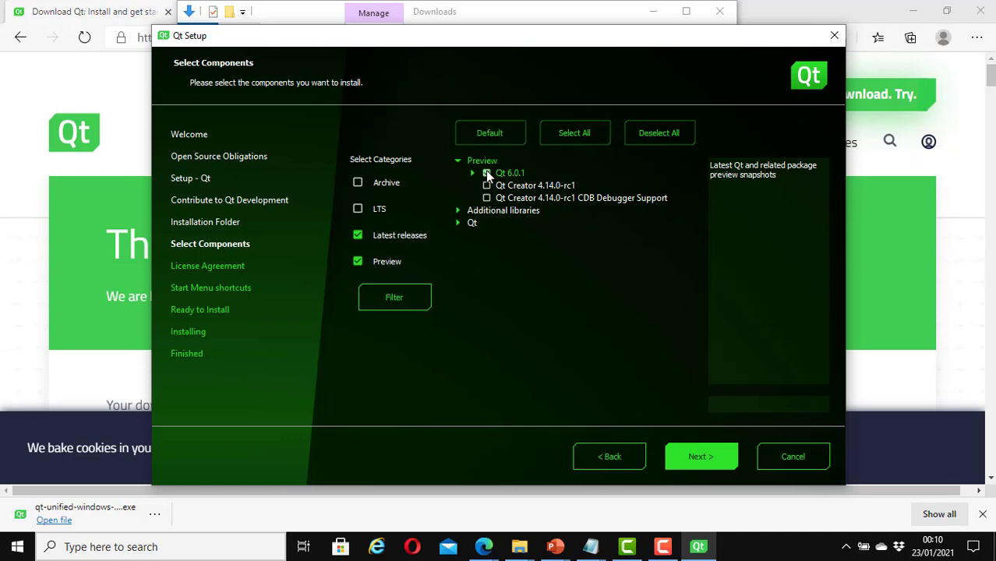
# - Examine the selected components in the Qt category, including the Qt 6.0.0 packages and the Developer and Designer Tools
pyautogui.click(458, 223)
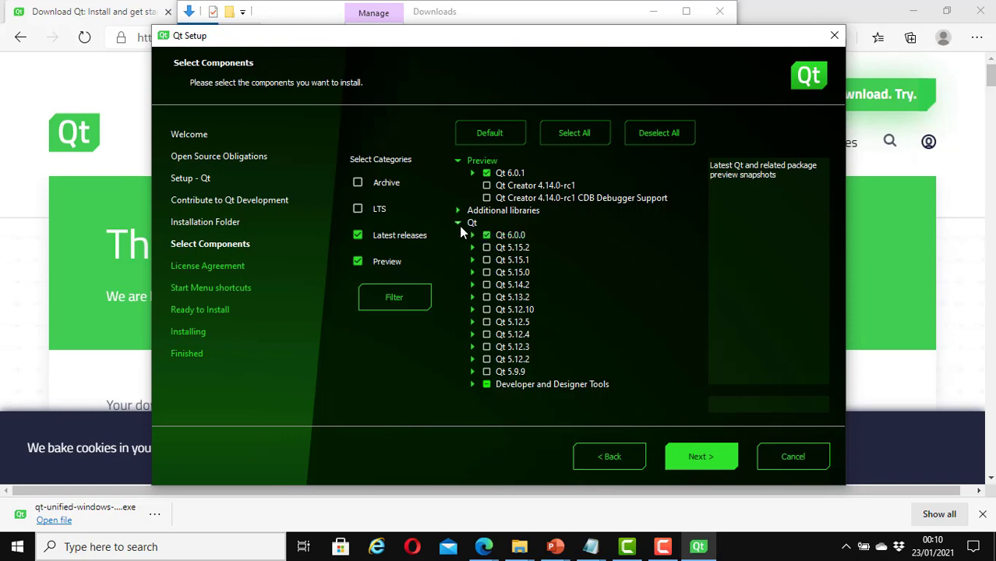
pyautogui.click(458, 223)
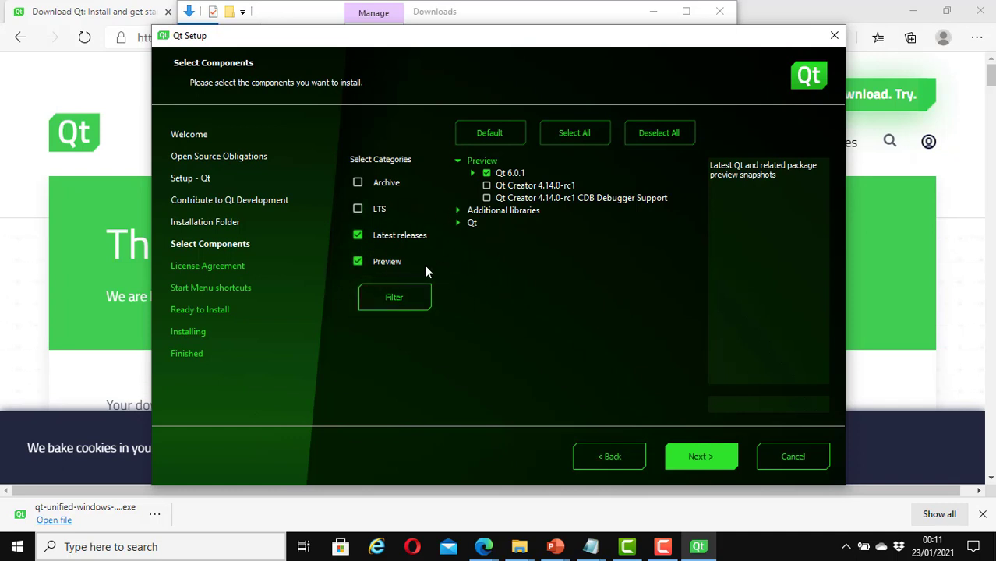
pyautogui.click(458, 224)
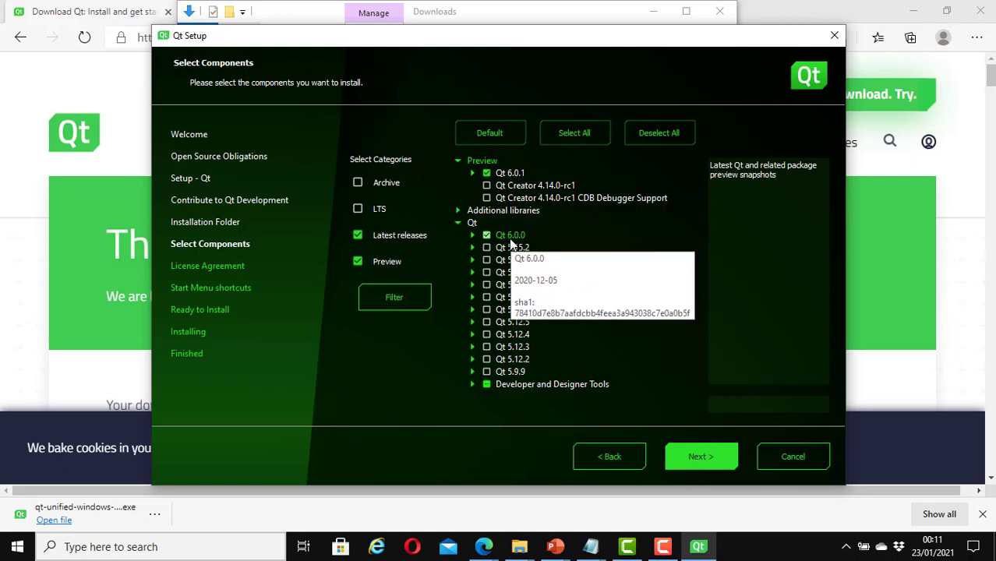
pyautogui.click(458, 224)
pyautogui.click(458, 224)
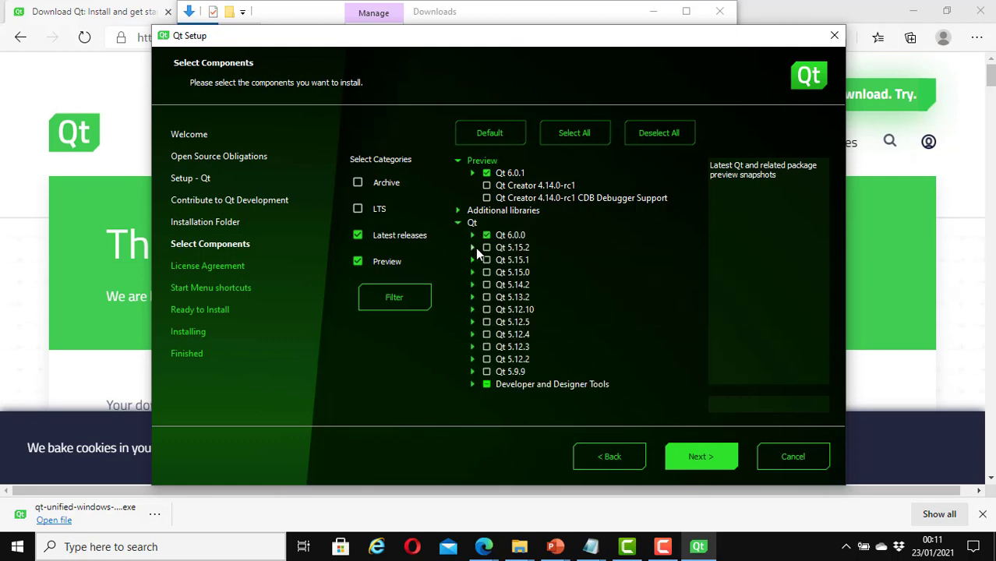
pyautogui.click(475, 237)
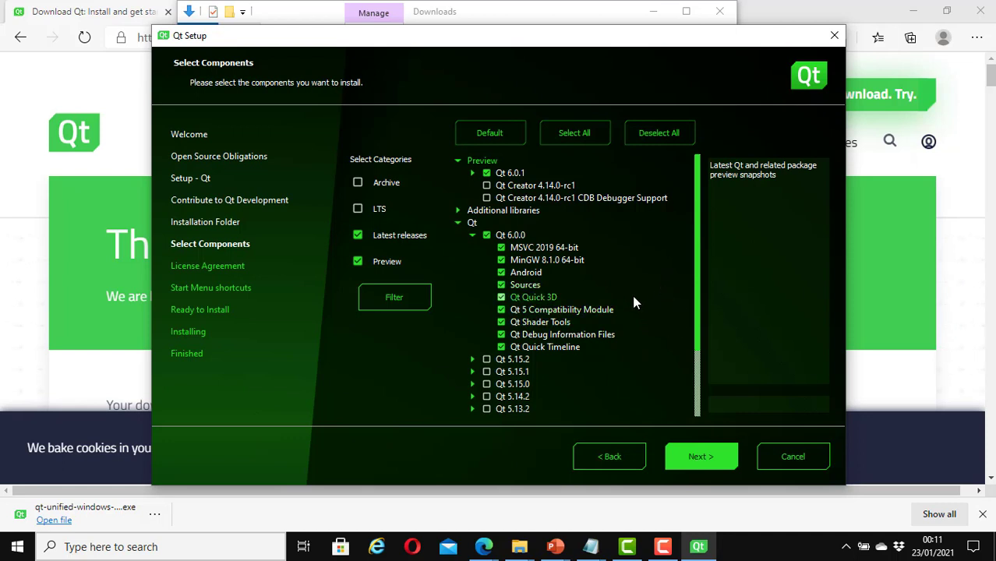
pyautogui.click(472, 237)
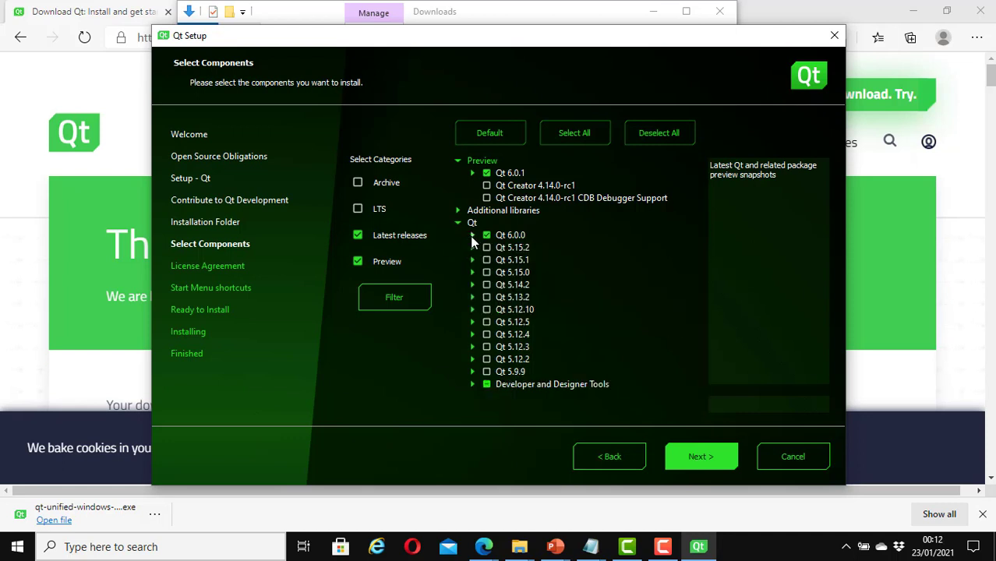
pyautogui.click(471, 385)
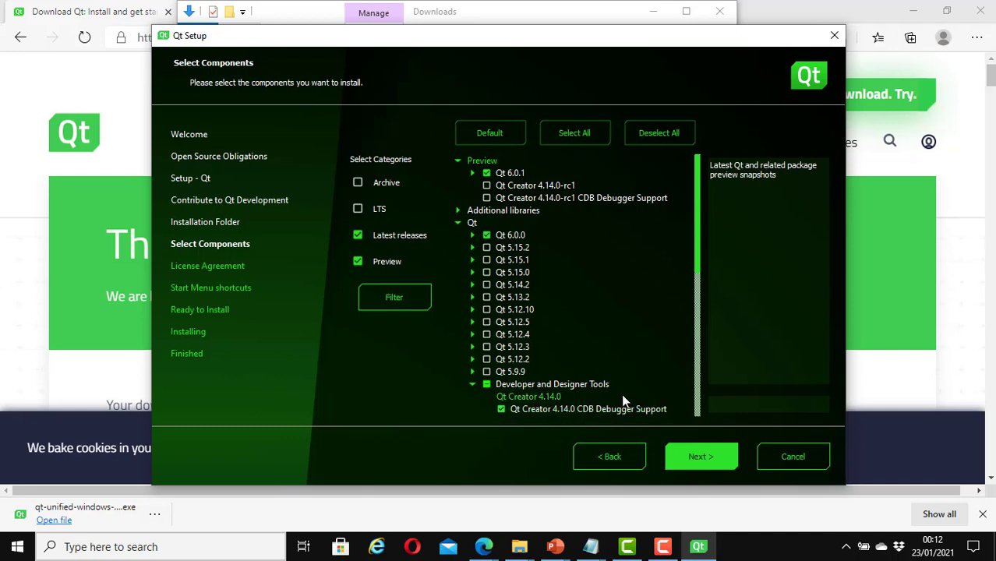
pyautogui.moveTo(695, 246); pyautogui.dragTo(698, 278)
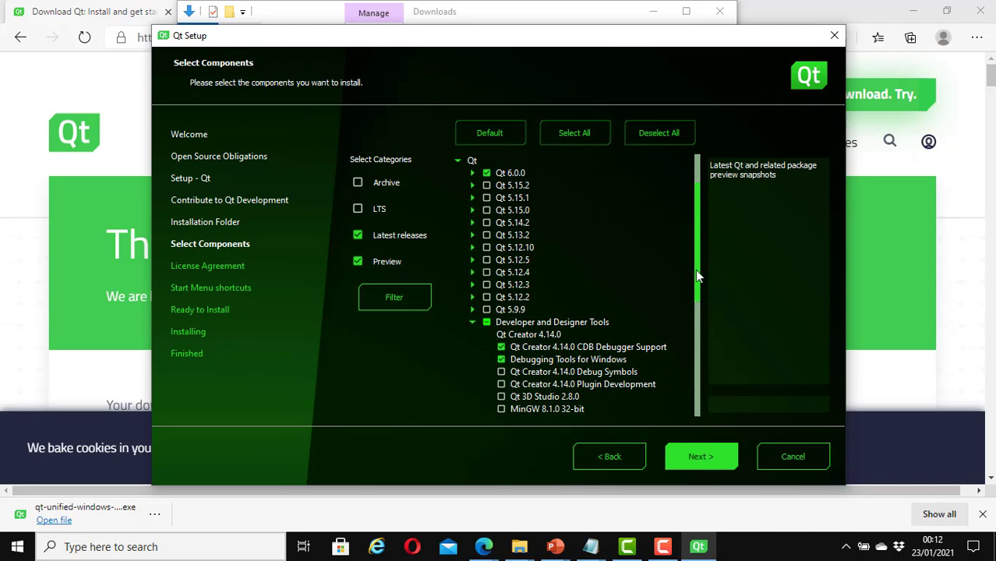
pyautogui.moveTo(697, 274)
pyautogui.mouseDown()
pyautogui.moveTo(708, 372)
pyautogui.moveTo(701, 265)
pyautogui.mouseUp()
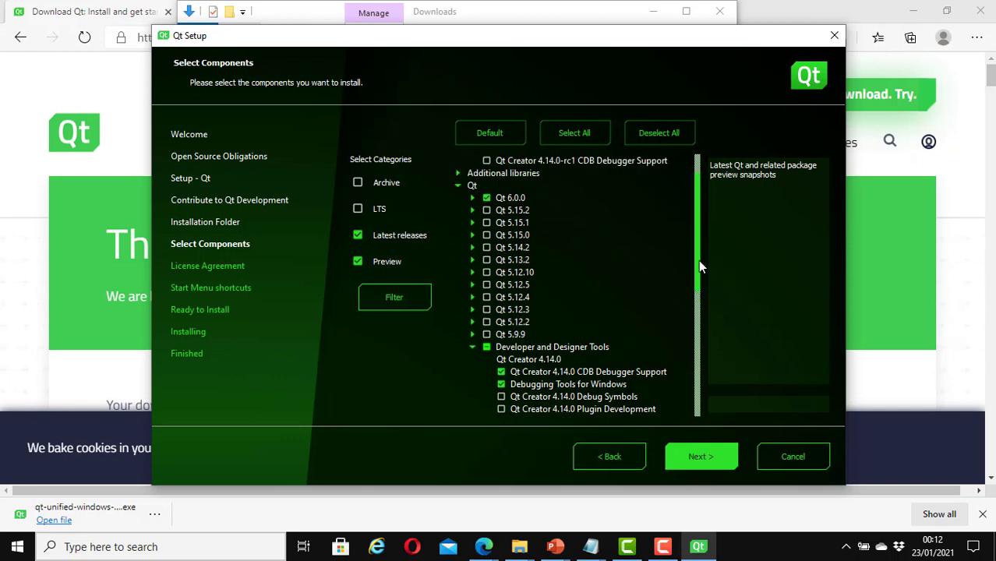
pyautogui.click(472, 345)
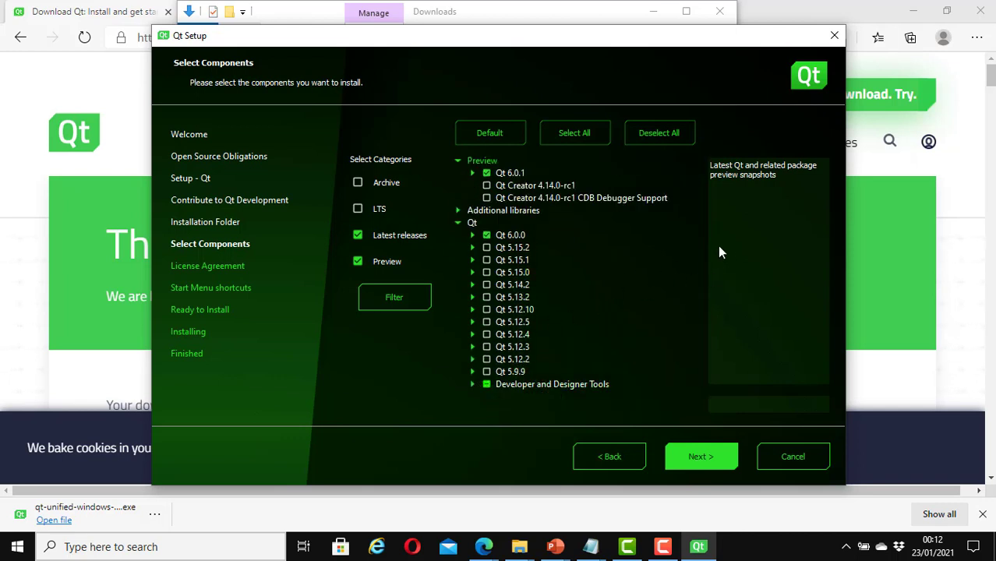
pyautogui.click(459, 223)
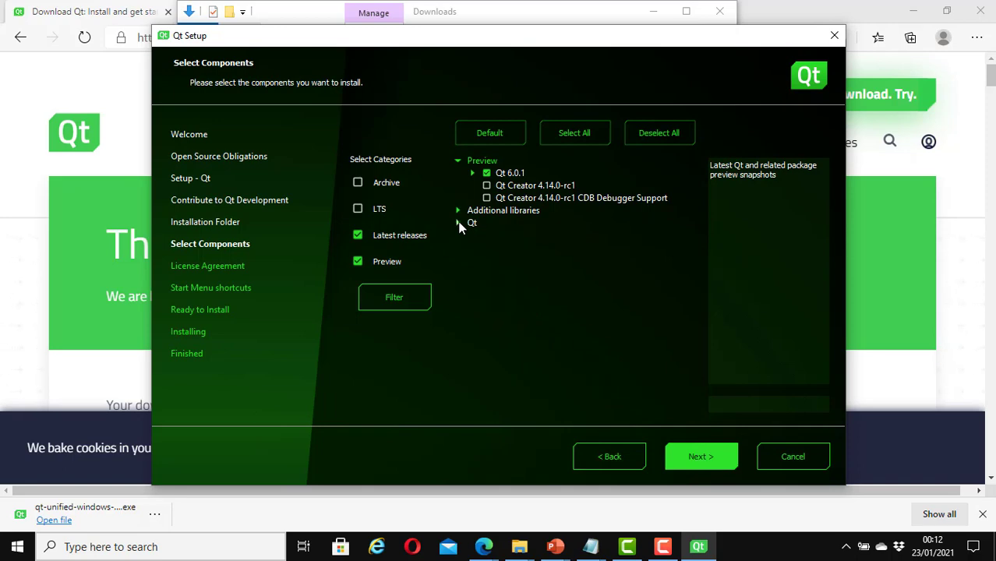
# - Confirm the component selection and agree to the terms of the license agreements
pyautogui.click(700, 461)
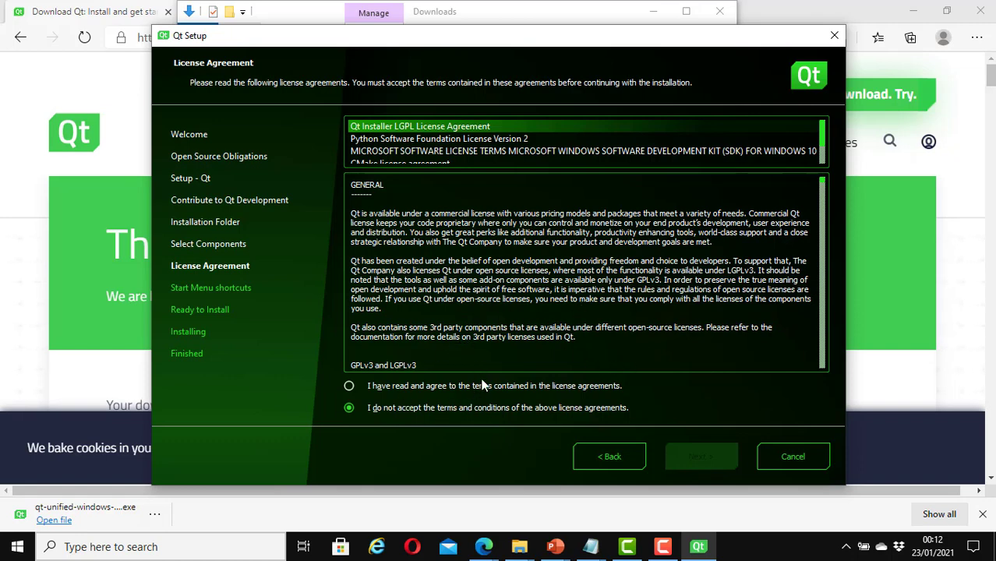
pyautogui.click(348, 387)
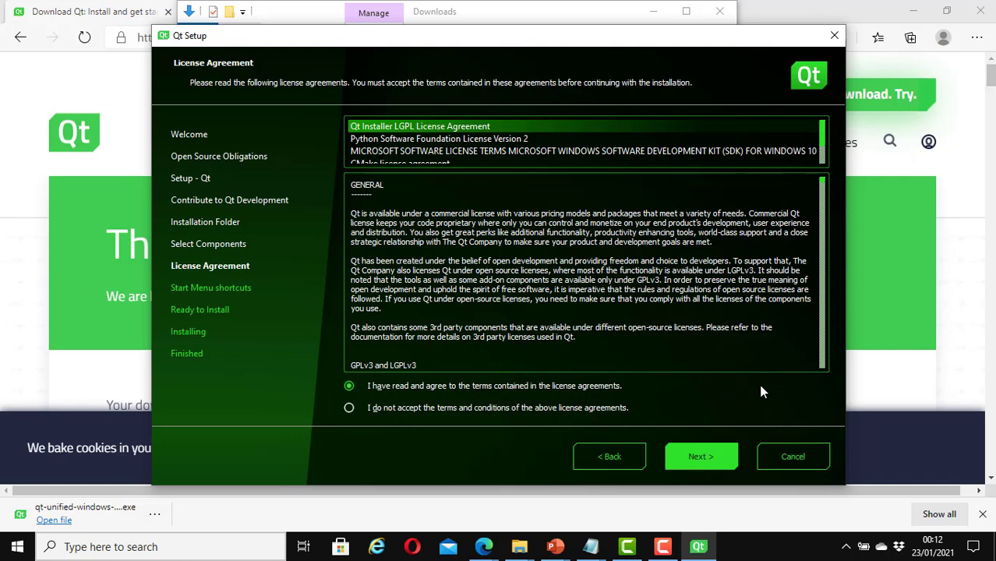
pyautogui.click(701, 460)
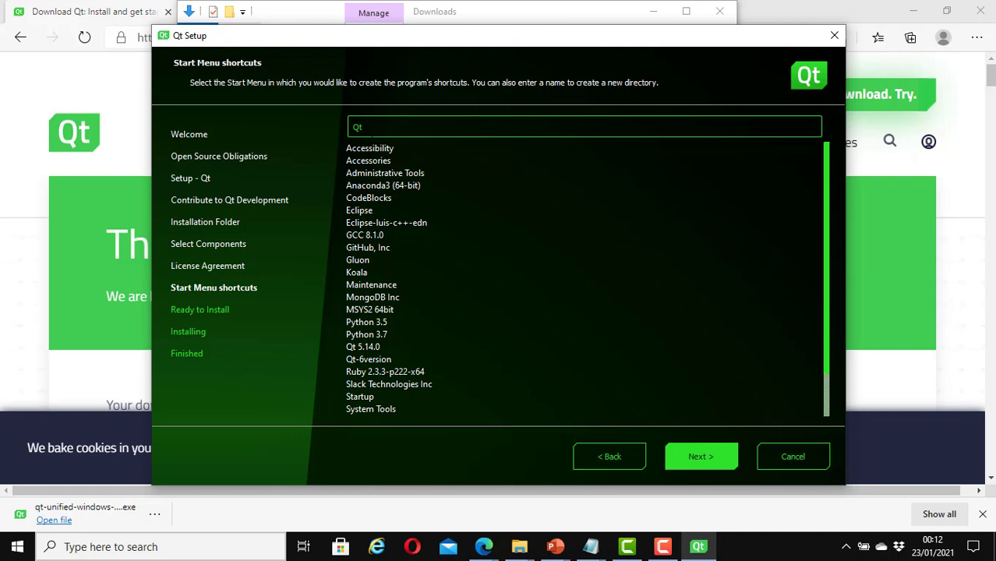
# - Name the Start Menu directory for the program shortcuts Qt-v5 and continue to the ready-to-install page
pyautogui.write('-')
pyautogui.write('v')
pyautogui.write('5')
pyautogui.click(696, 460)
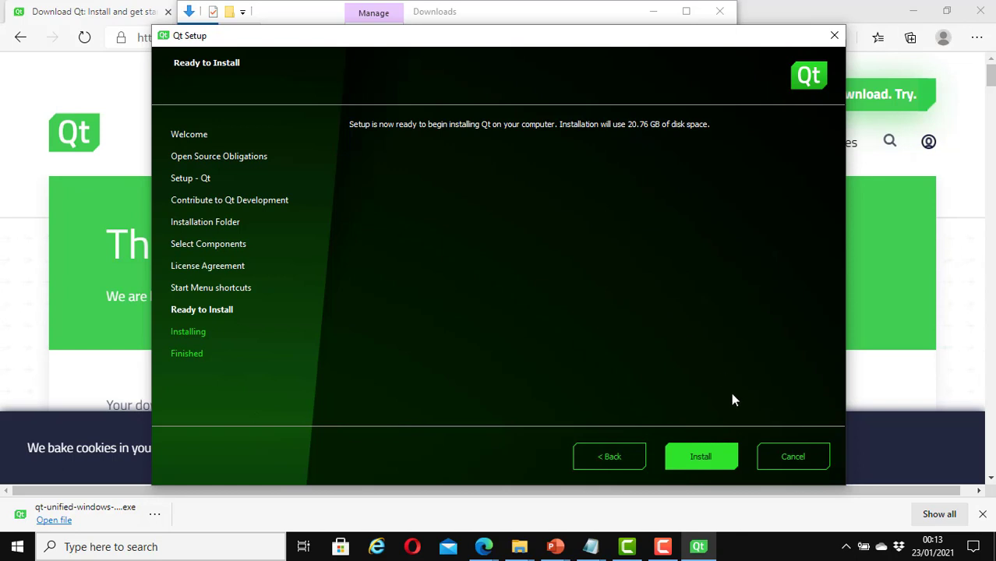
# - Install Qt with the chosen components and finish the setup wizard with Launch Qt Creator enabled
pyautogui.click(701, 456)
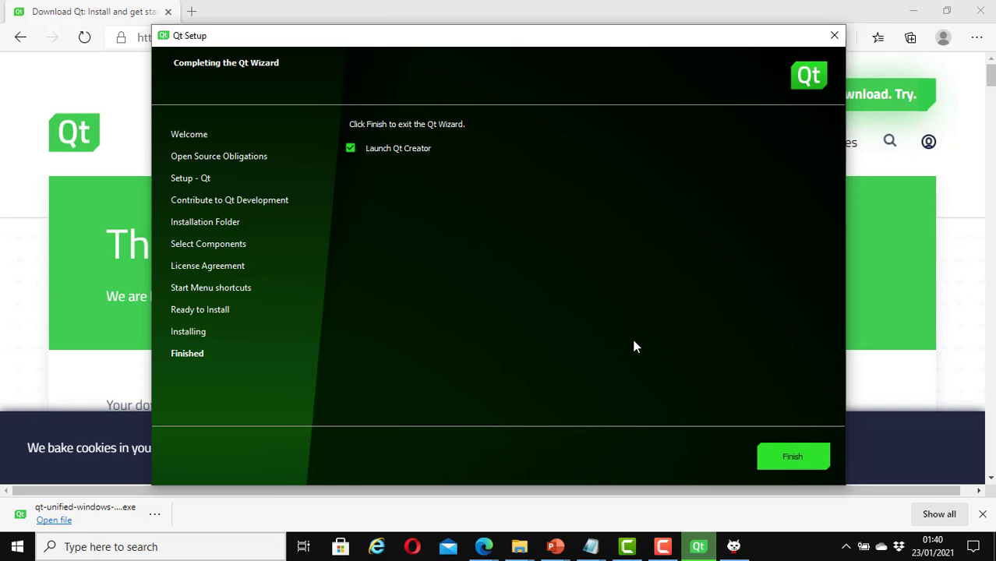
pyautogui.click(796, 463)
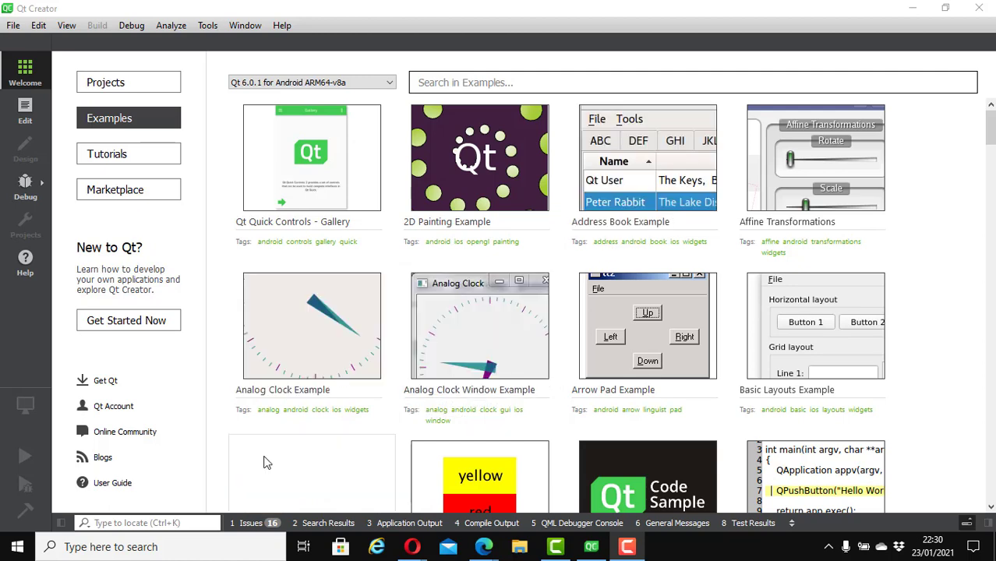
# - Examine the recently added Qt programs in the Windows Start menu, including Qt Creator 4.14.0 (Community)
pyautogui.click(17, 548)
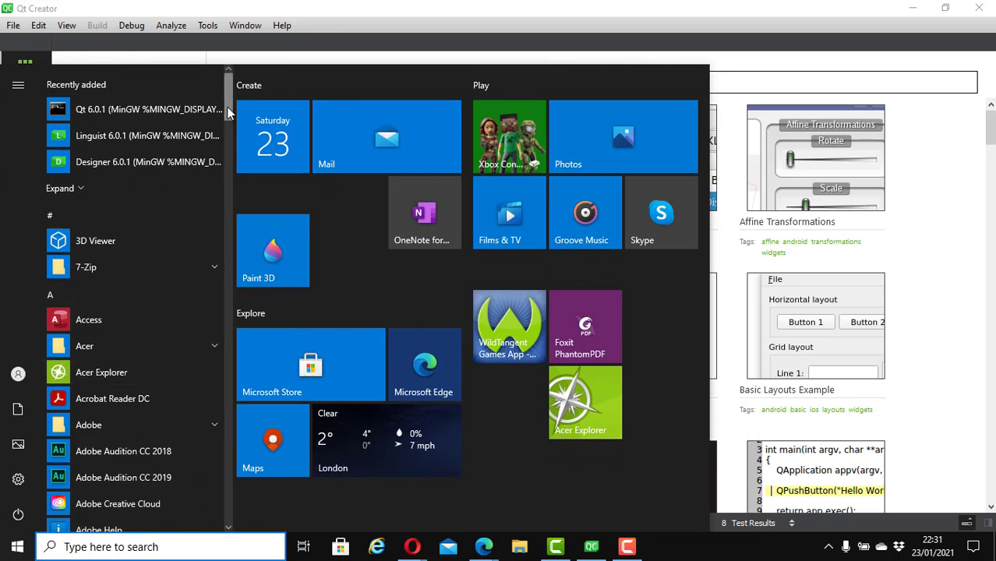
pyautogui.click(79, 187)
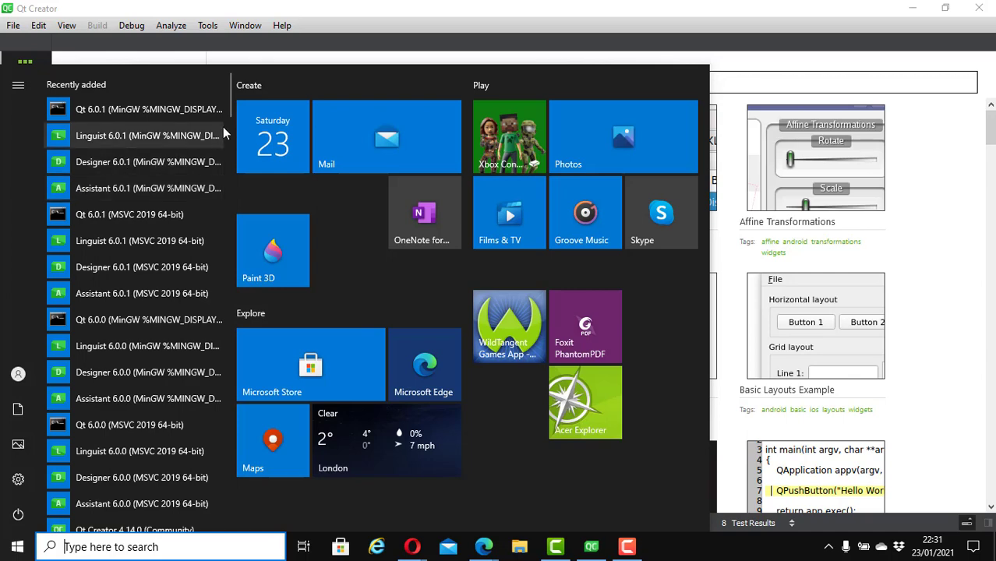
pyautogui.moveTo(228, 95); pyautogui.dragTo(228, 130)
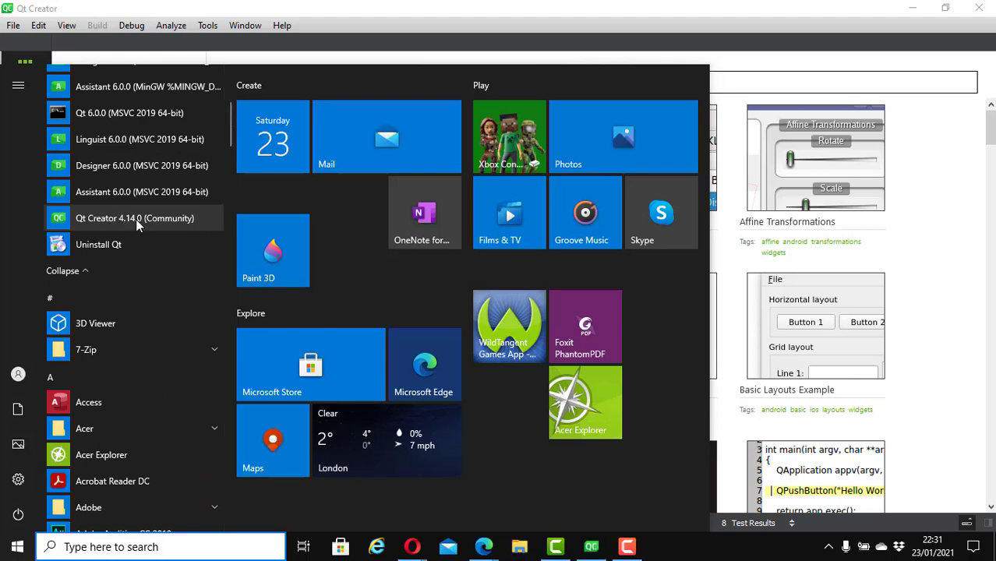
pyautogui.click(472, 15)
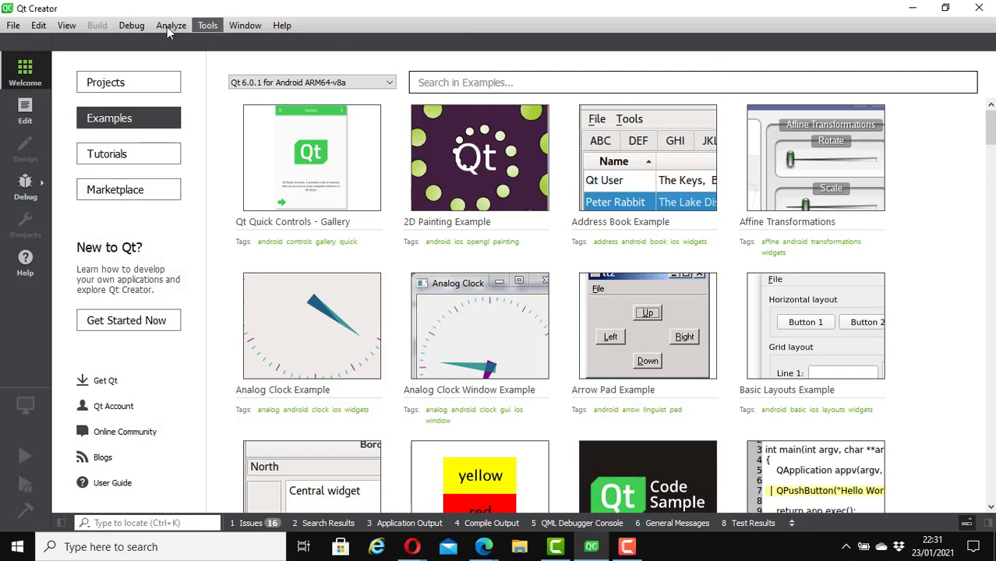
# - Examine the Qt versions available for the examples, and browse the Examples, Tutorials and Marketplace pages of the welcome screen
pyautogui.click(395, 84)
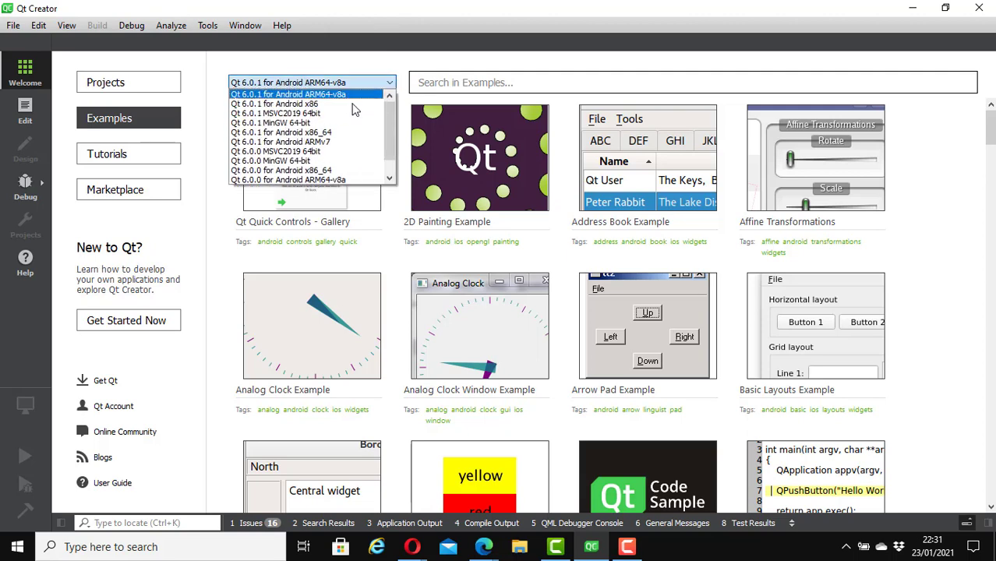
pyautogui.click(402, 61)
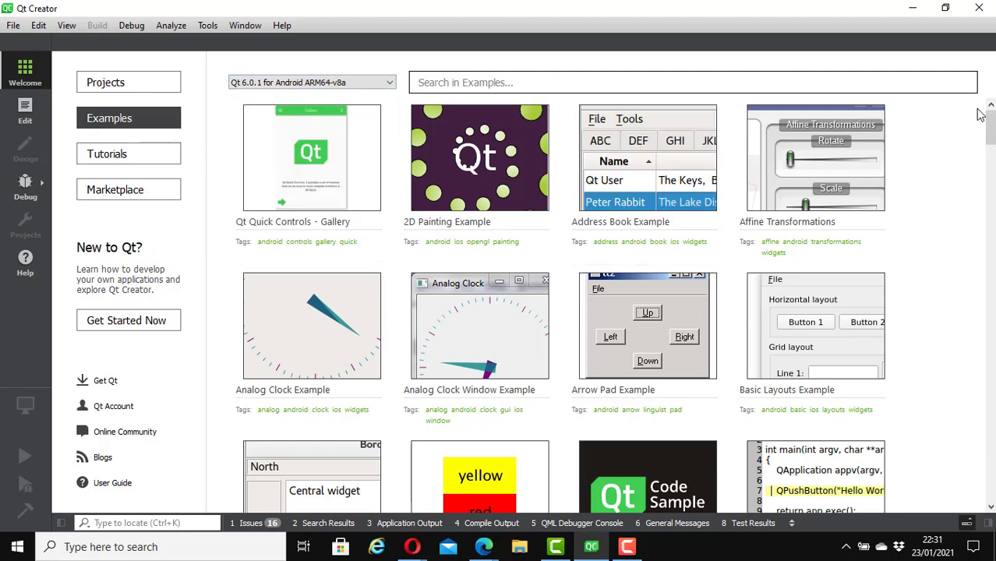
pyautogui.moveTo(993, 125)
pyautogui.mouseDown()
pyautogui.moveTo(991, 331)
pyautogui.moveTo(993, 117)
pyautogui.mouseUp()
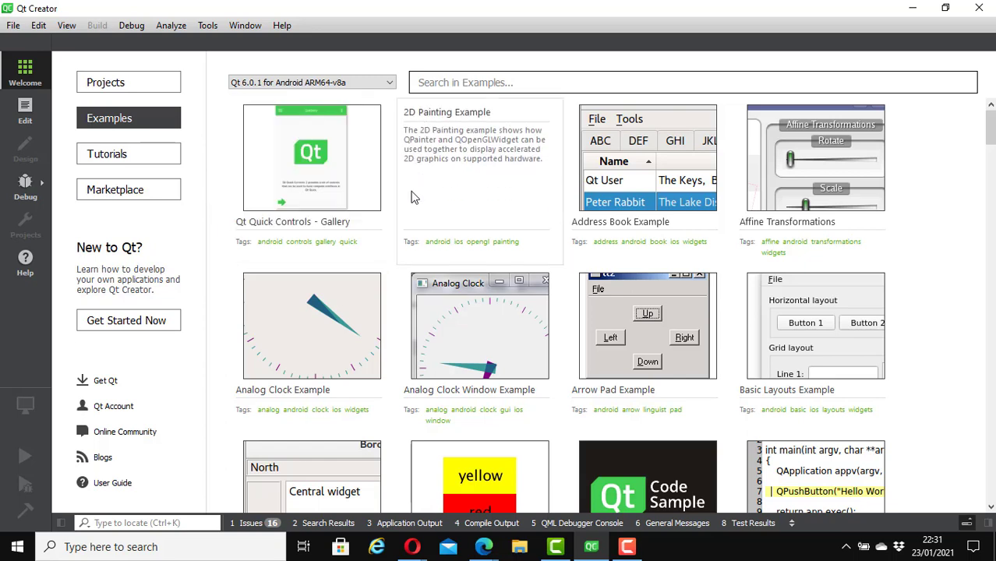
pyautogui.click(126, 157)
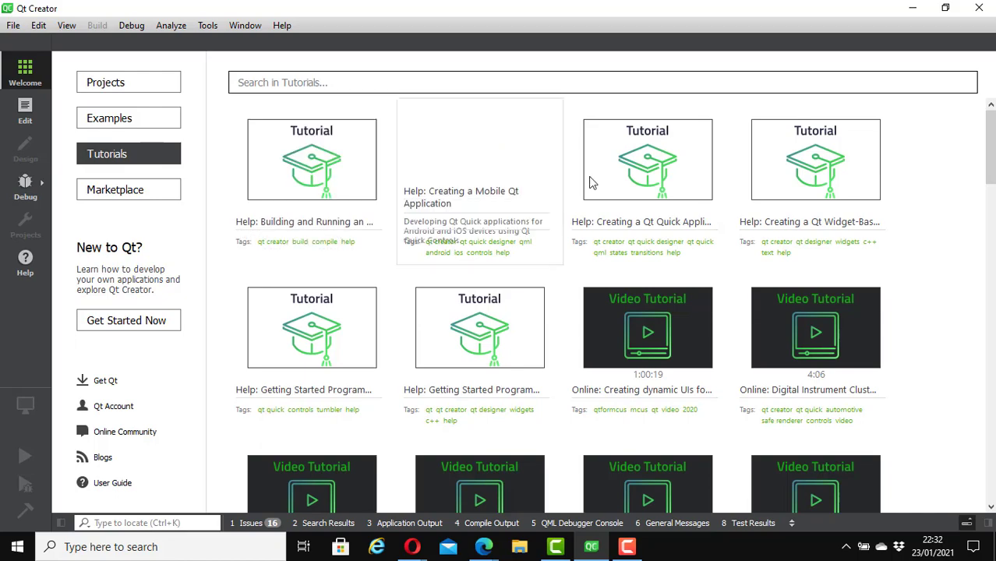
pyautogui.moveTo(989, 150); pyautogui.dragTo(985, 126)
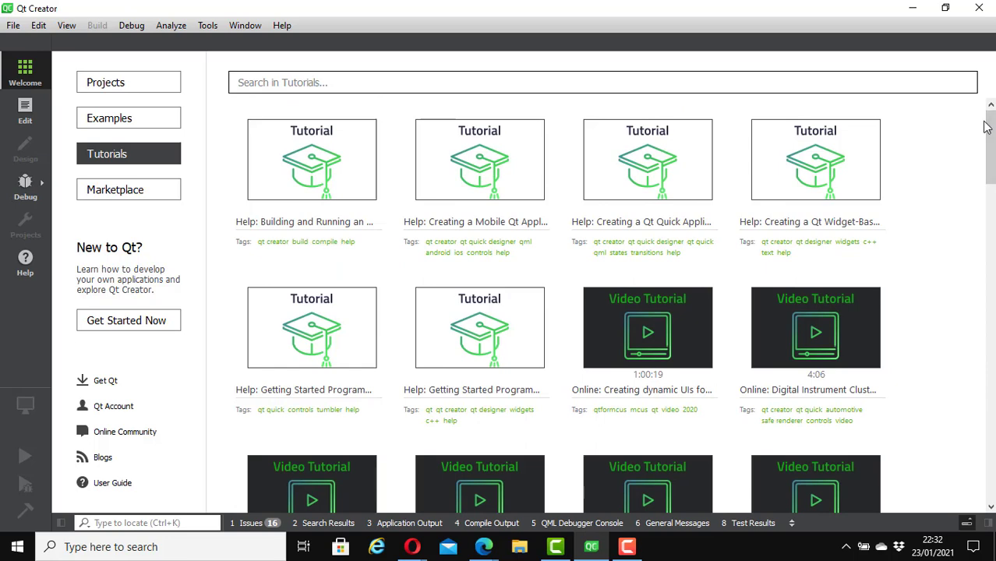
pyautogui.click(130, 195)
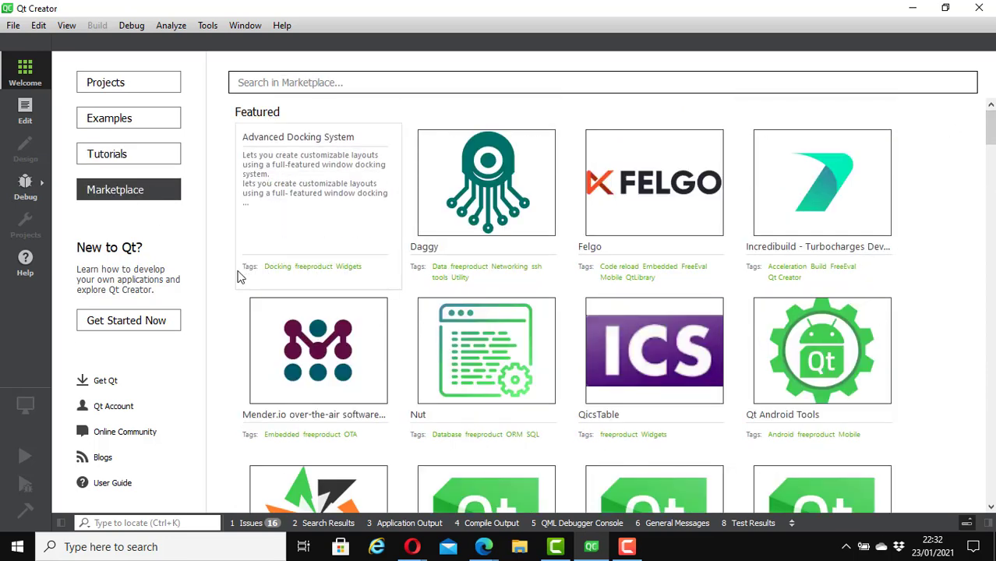
pyautogui.moveTo(990, 130)
pyautogui.mouseDown()
pyautogui.moveTo(990, 293)
pyautogui.moveTo(990, 114)
pyautogui.mouseUp()
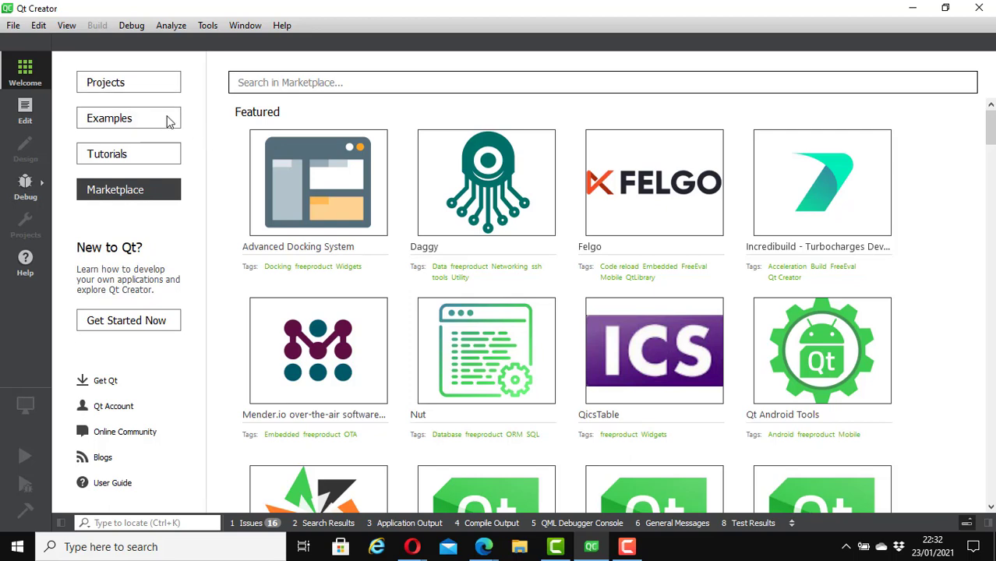
pyautogui.click(13, 27)
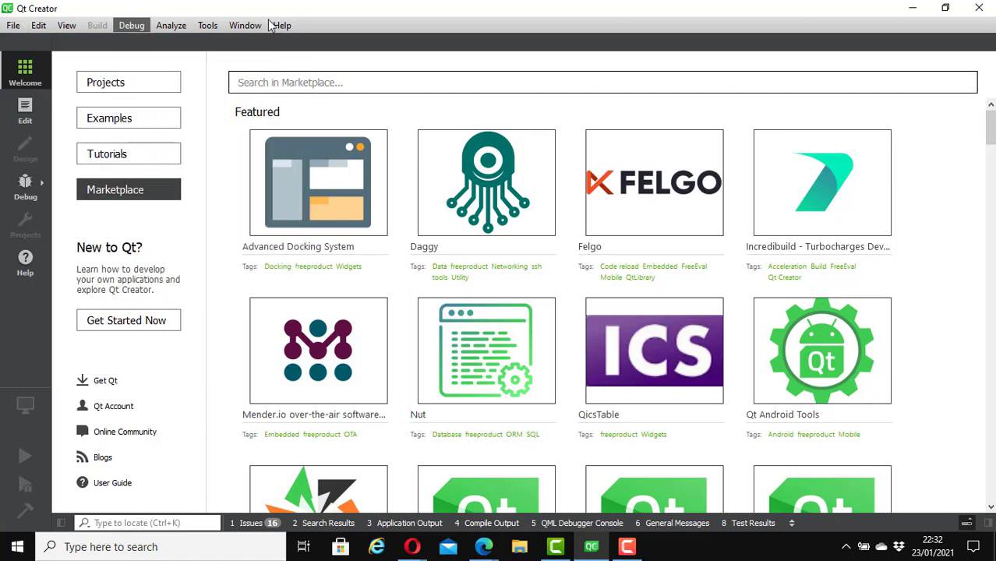
pyautogui.click(446, 16)
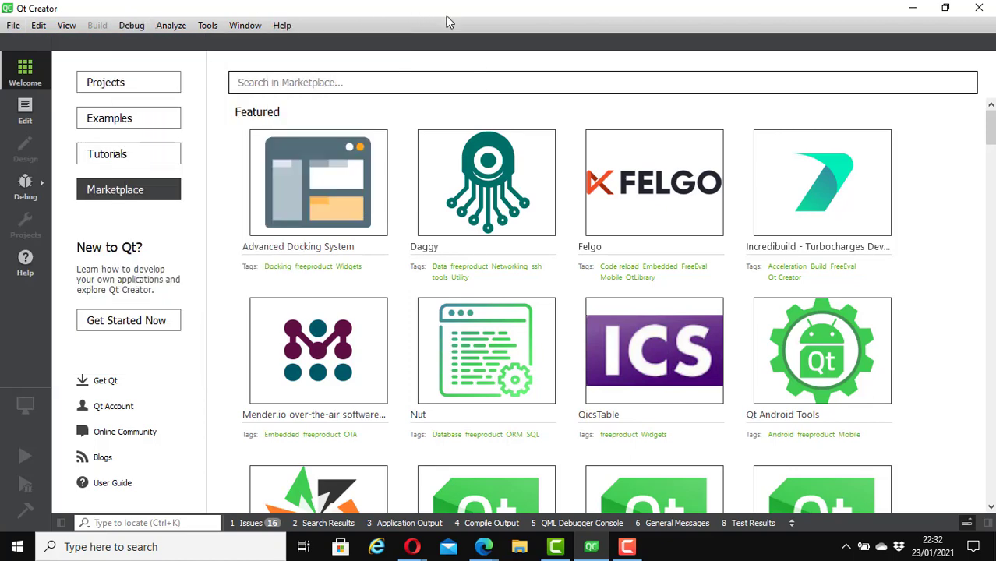
# - Start creating a new file or project in Qt Creator
pyautogui.click(12, 26)
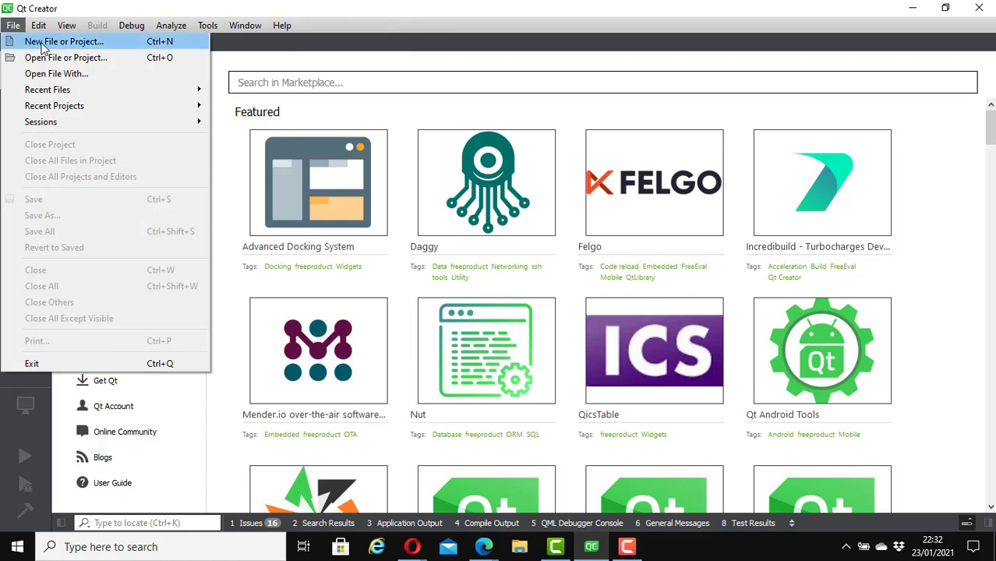
pyautogui.click(40, 42)
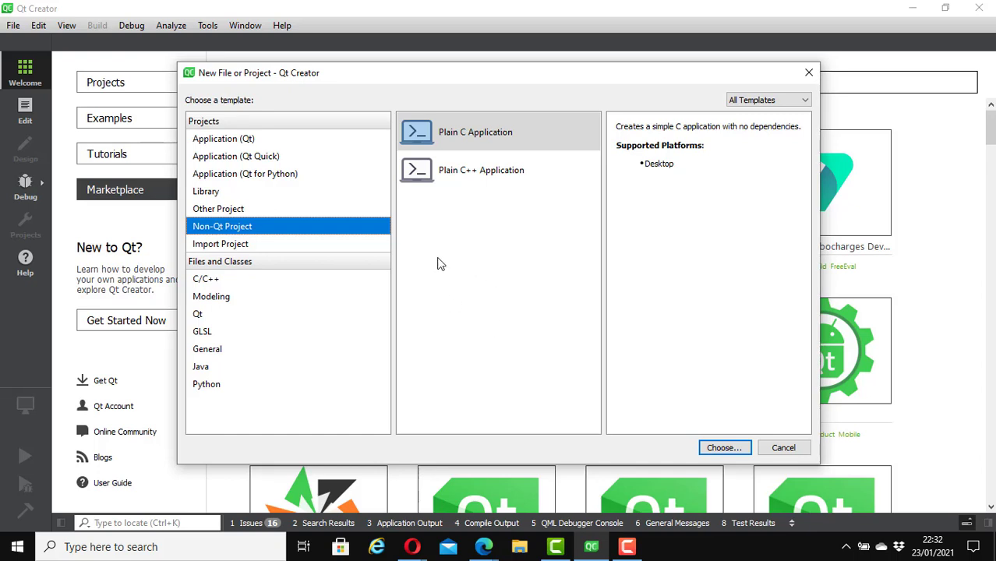
# - Examine the templates in each project category, from Application (Qt) through Import Project
pyautogui.click(224, 138)
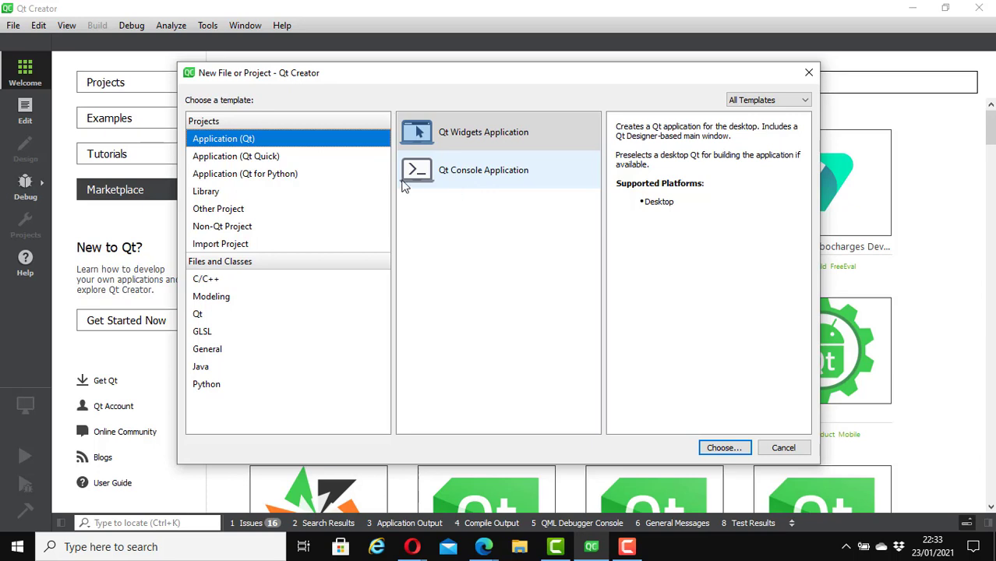
pyautogui.click(231, 157)
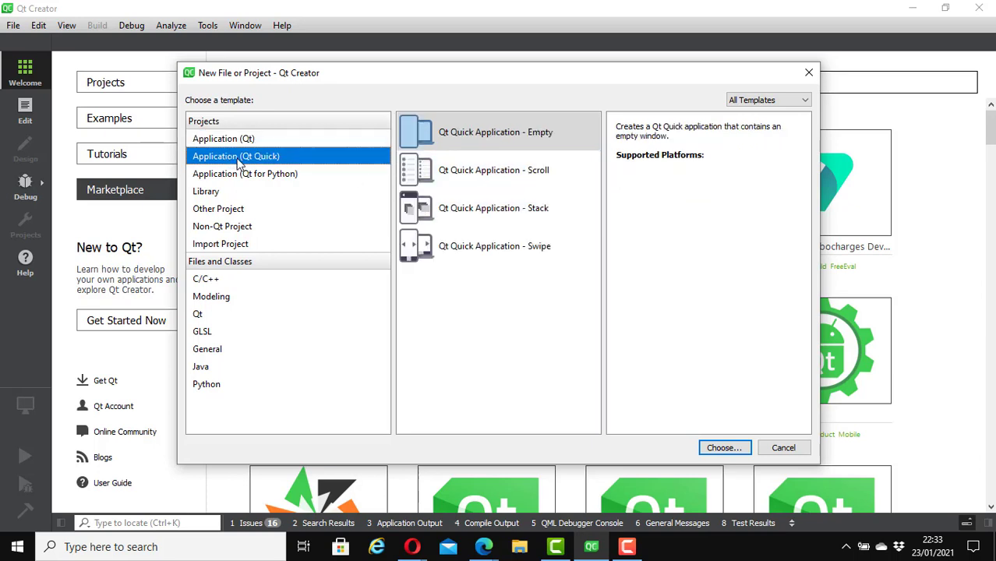
pyautogui.click(230, 179)
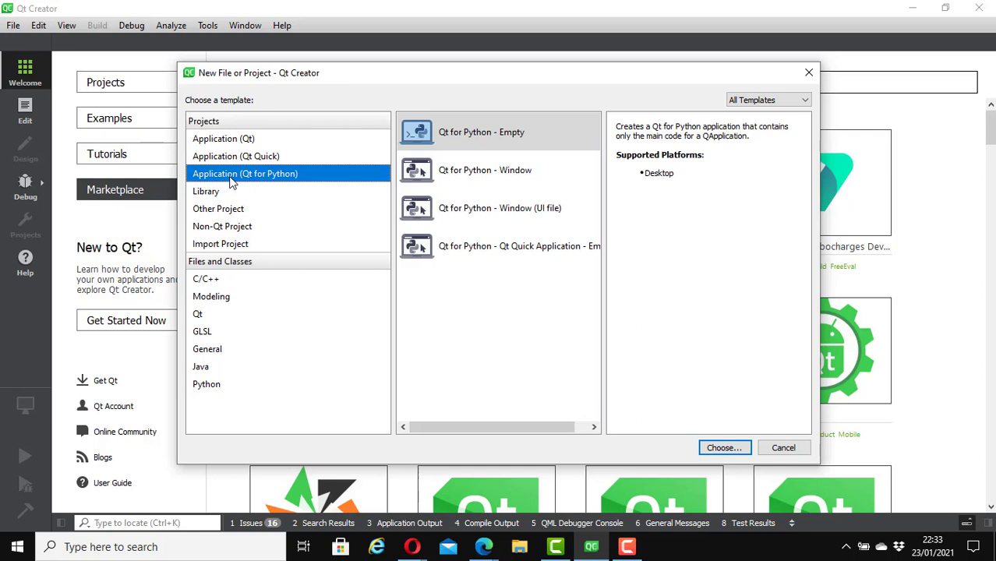
pyautogui.click(221, 195)
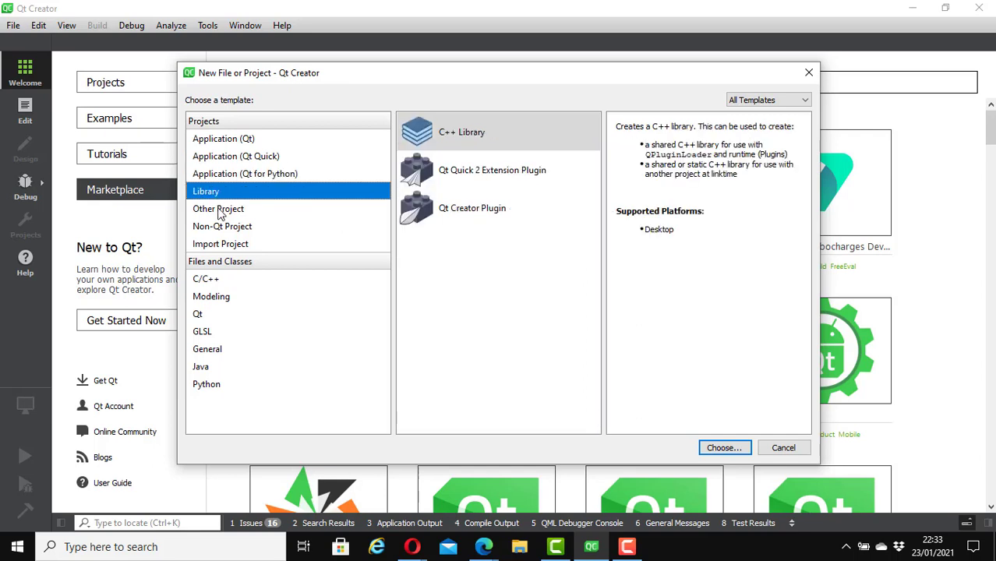
pyautogui.click(221, 214)
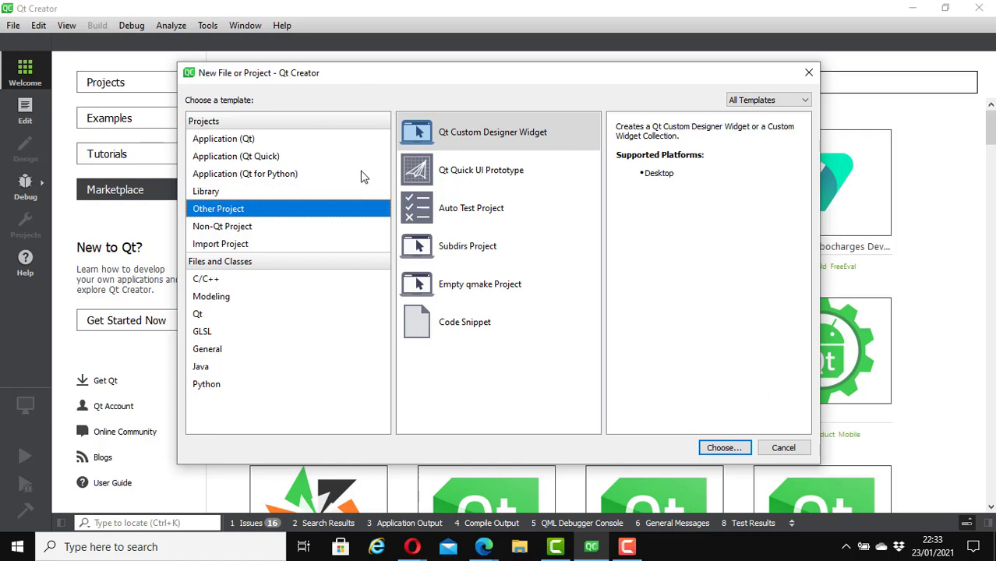
pyautogui.click(241, 229)
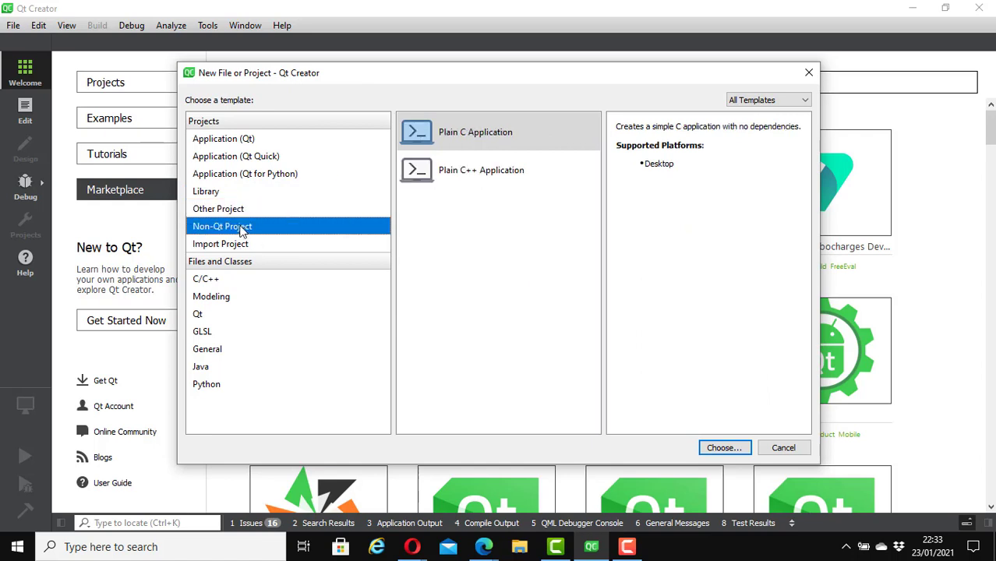
pyautogui.click(233, 246)
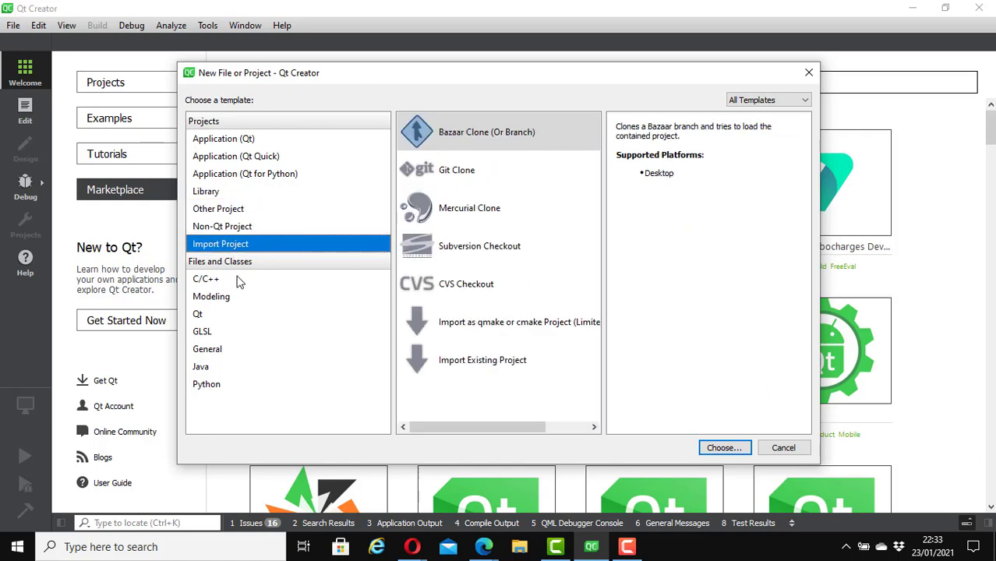
# - Examine the file and class templates for C/C++, Modeling, Qt, GLSL, Java and Python
pyautogui.click(213, 284)
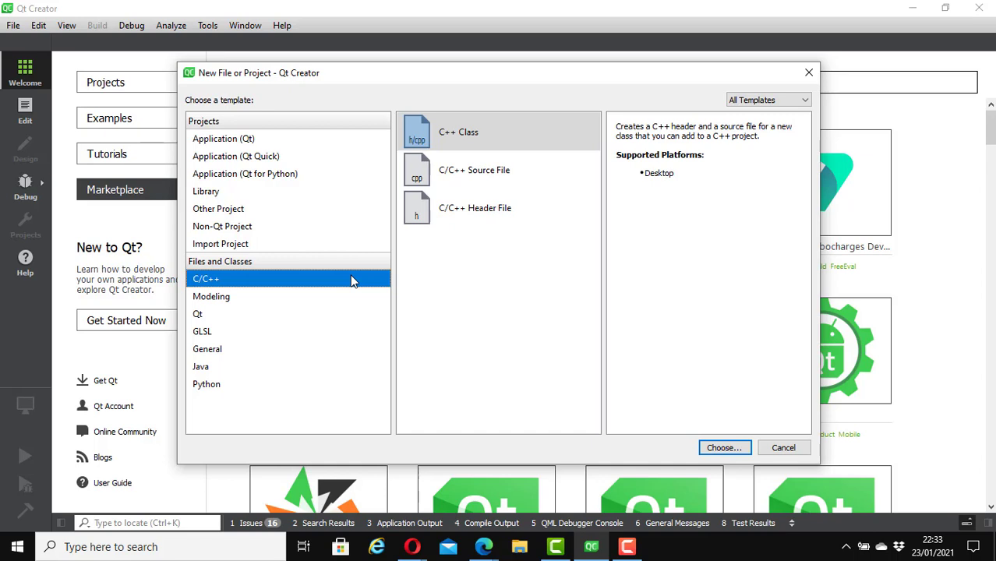
pyautogui.click(223, 304)
pyautogui.click(206, 317)
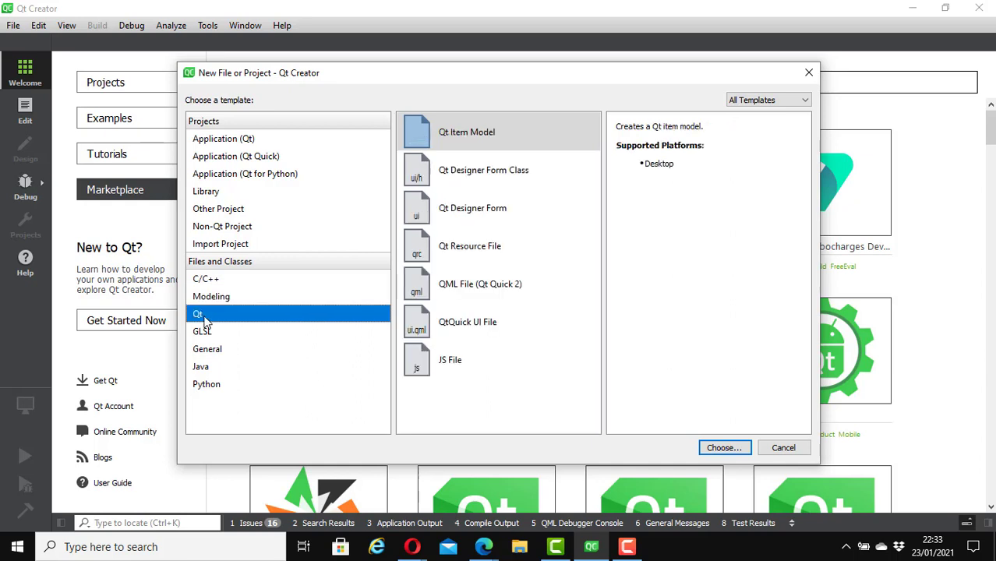
pyautogui.click(204, 335)
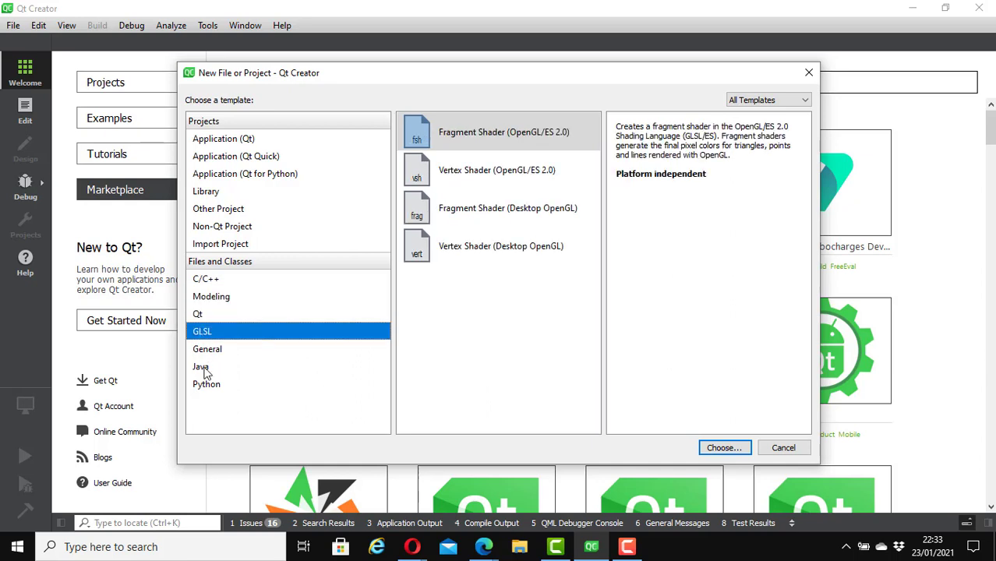
pyautogui.click(206, 371)
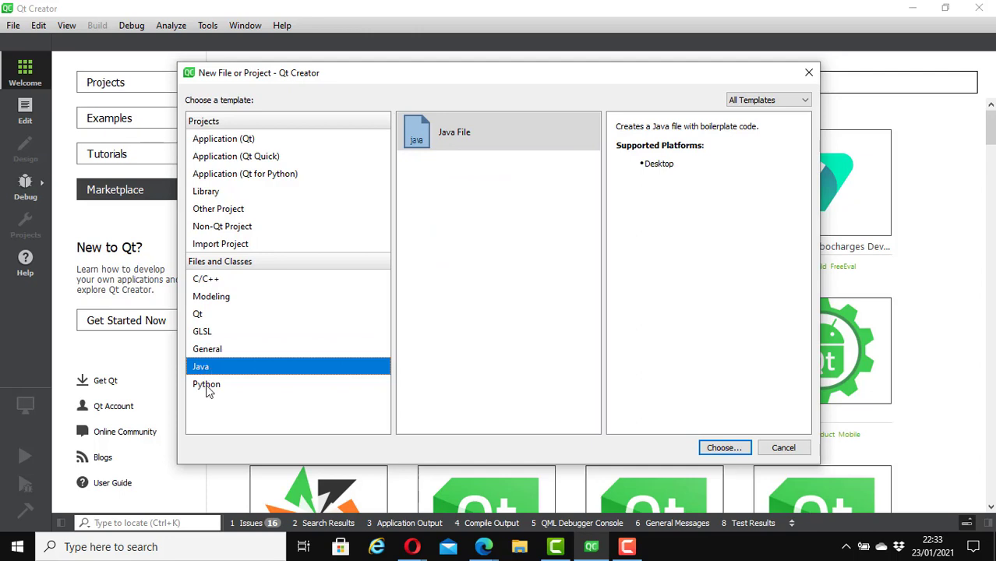
pyautogui.click(208, 390)
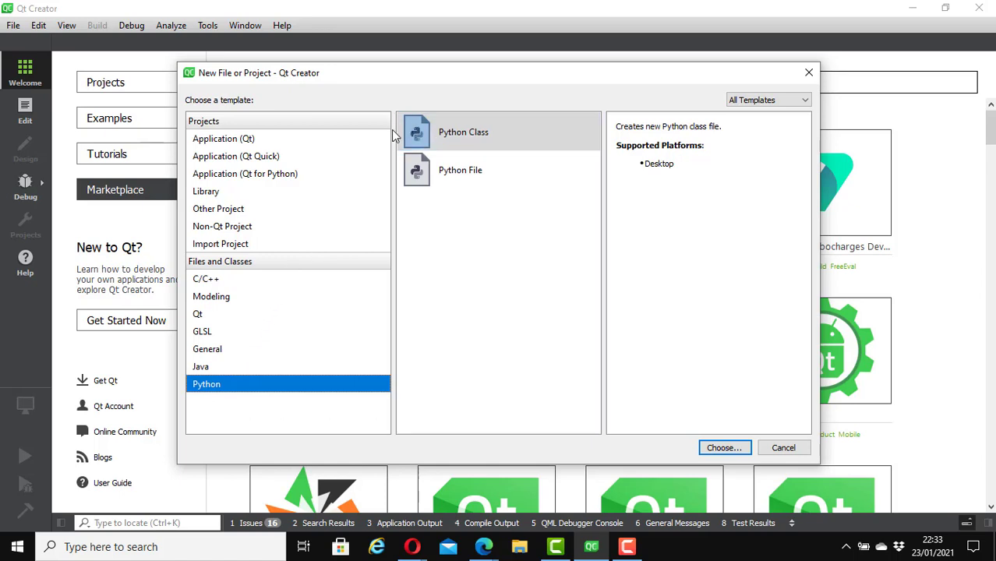
# - Choose the Plain C++ Application template from the Non-Qt Project category and name the project qt6demo
pyautogui.click(234, 227)
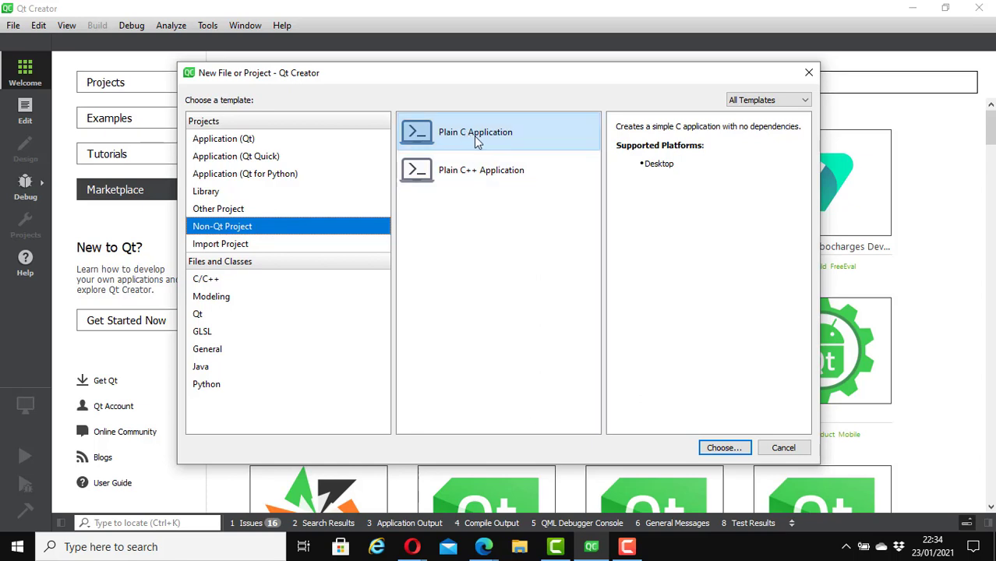
pyautogui.click(510, 177)
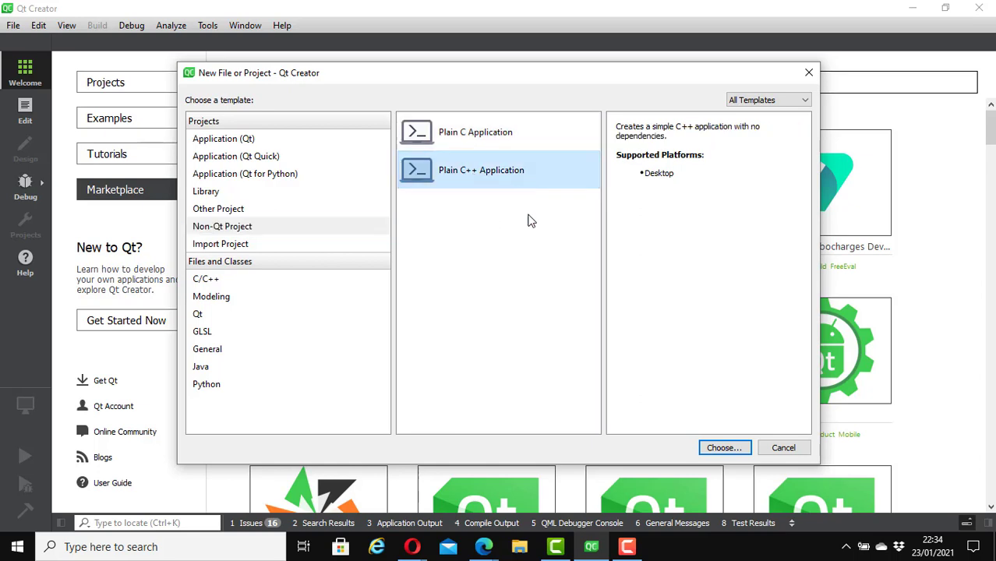
pyautogui.click(723, 448)
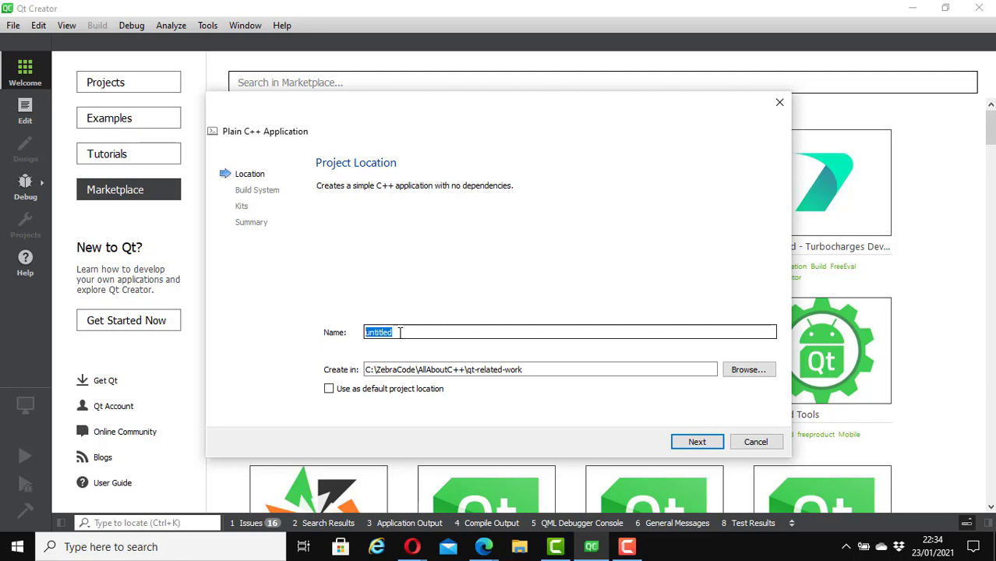
pyautogui.write('qt')
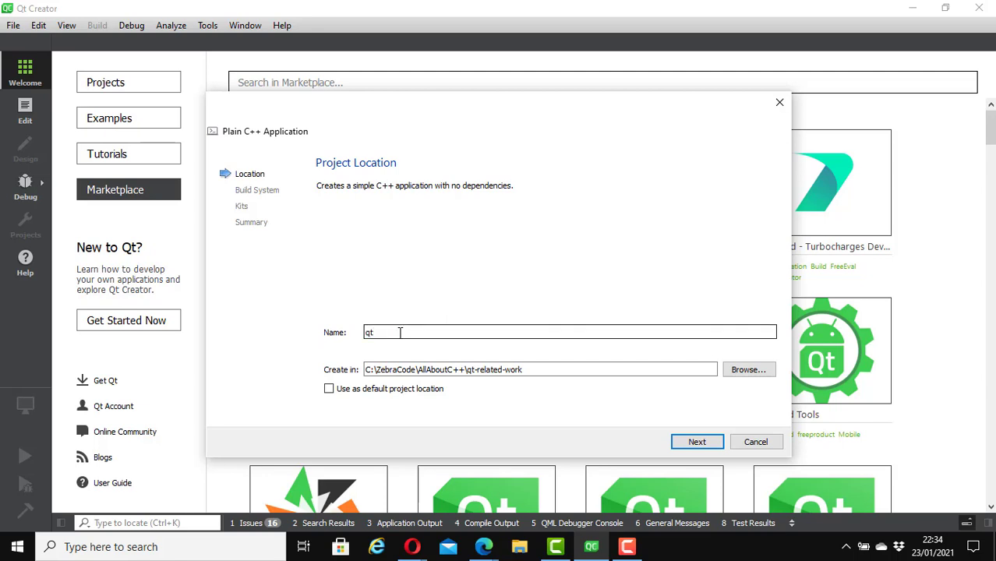
pyautogui.write('6demo')
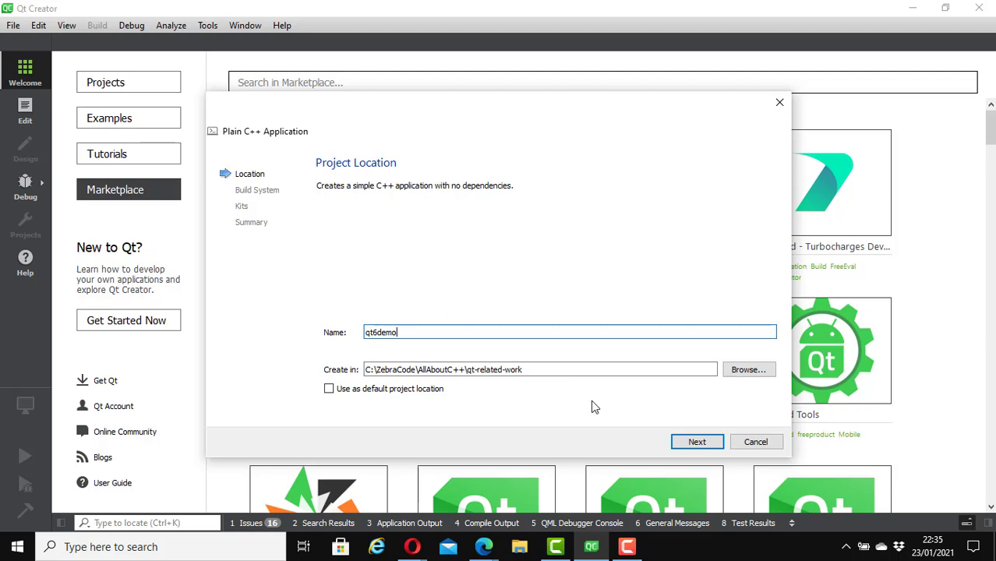
# - Accept the project location and keep CMake as the build system for qt6demo
pyautogui.click(706, 445)
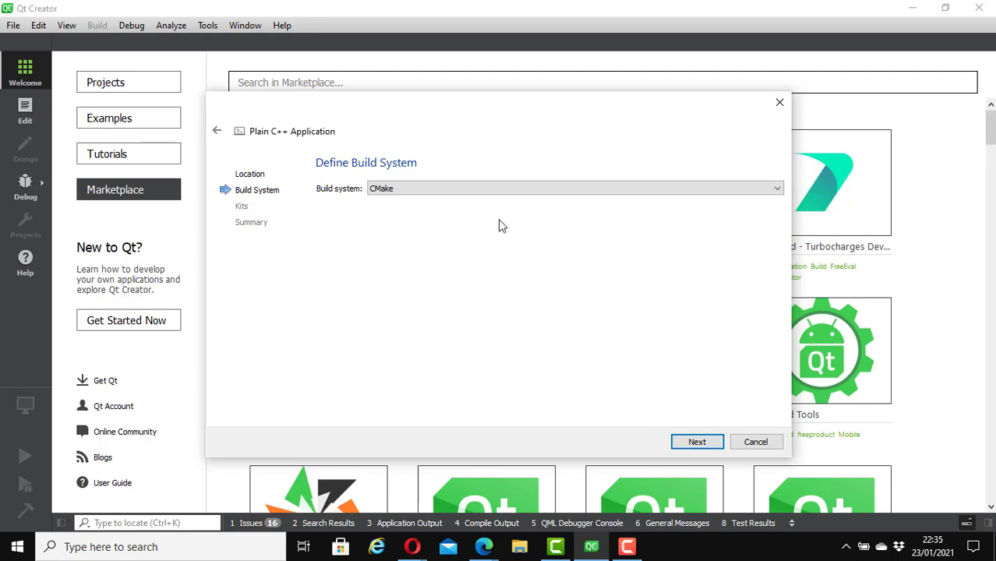
pyautogui.click(778, 193)
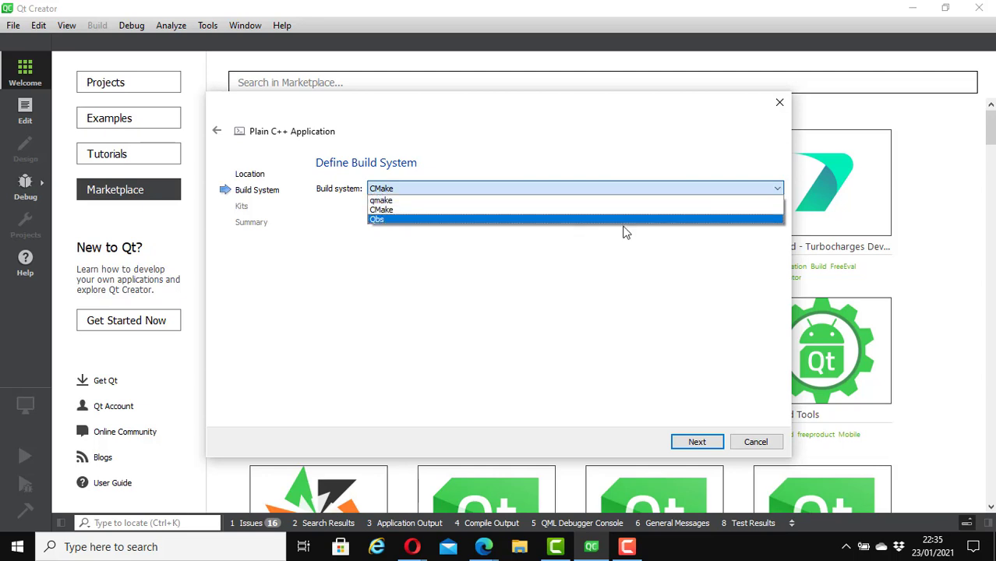
pyautogui.click(636, 273)
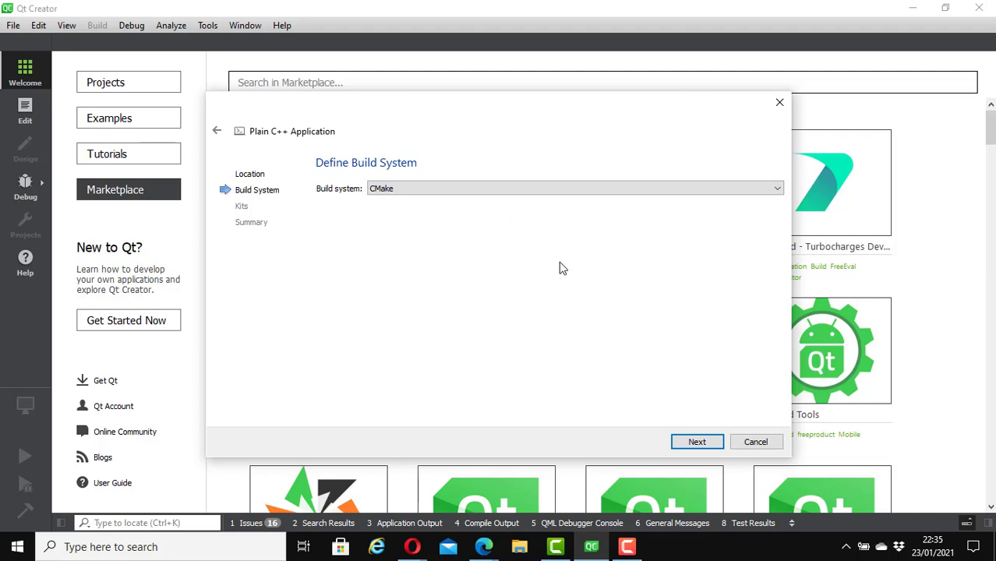
pyautogui.click(697, 442)
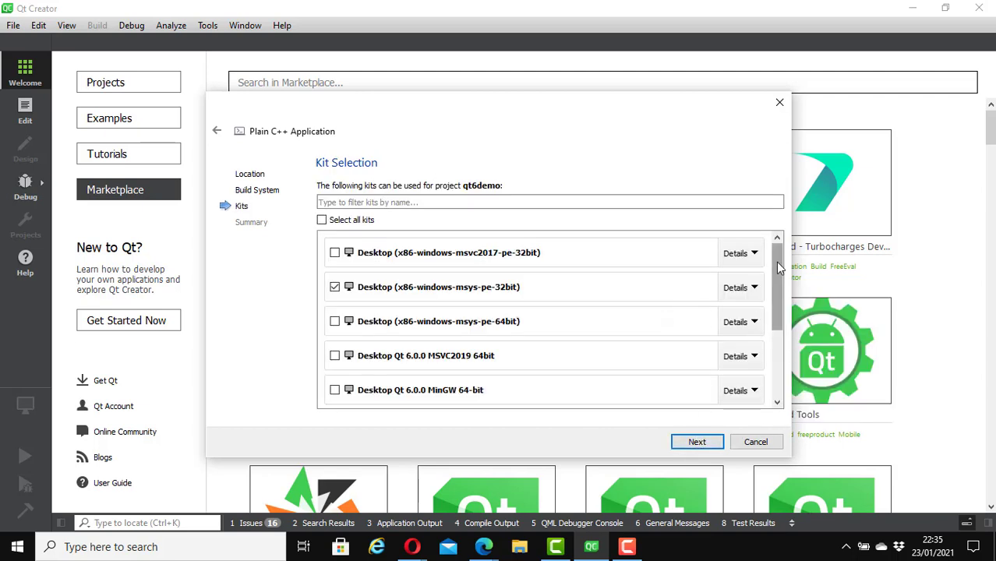
# - Select the Desktop Qt 6.0.0 MinGW 64-bit kit for the project in place of the x86-windows-msys-pe-32bit desktop kit
pyautogui.moveTo(776, 261); pyautogui.dragTo(776, 305)
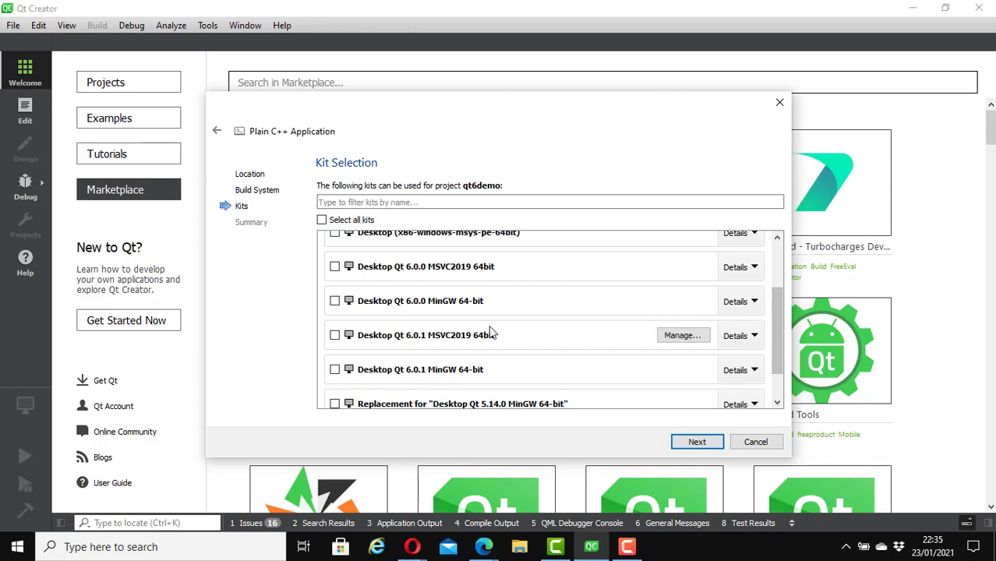
pyautogui.click(334, 303)
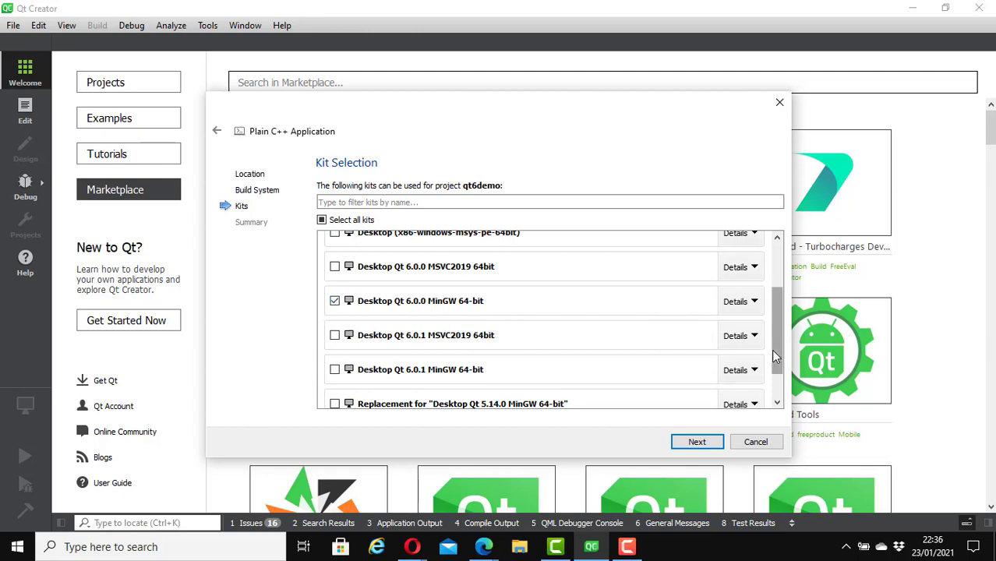
pyautogui.moveTo(775, 349); pyautogui.dragTo(775, 300)
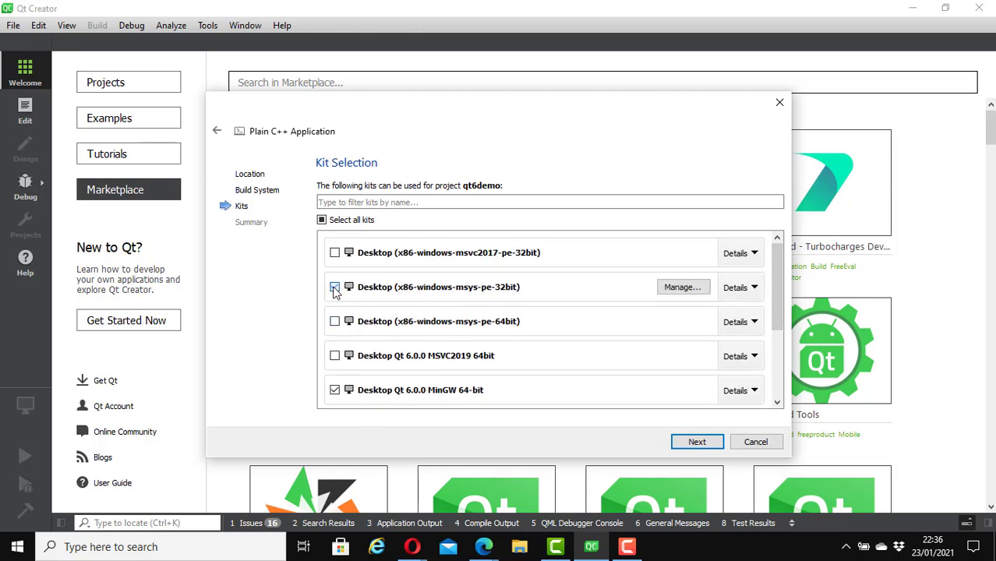
pyautogui.moveTo(776, 298); pyautogui.dragTo(785, 368)
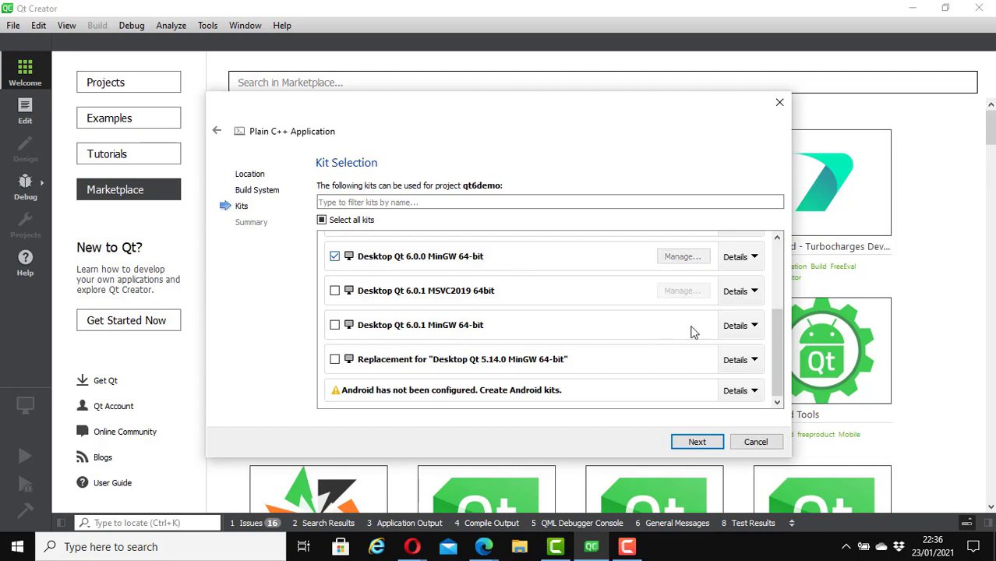
pyautogui.click(698, 442)
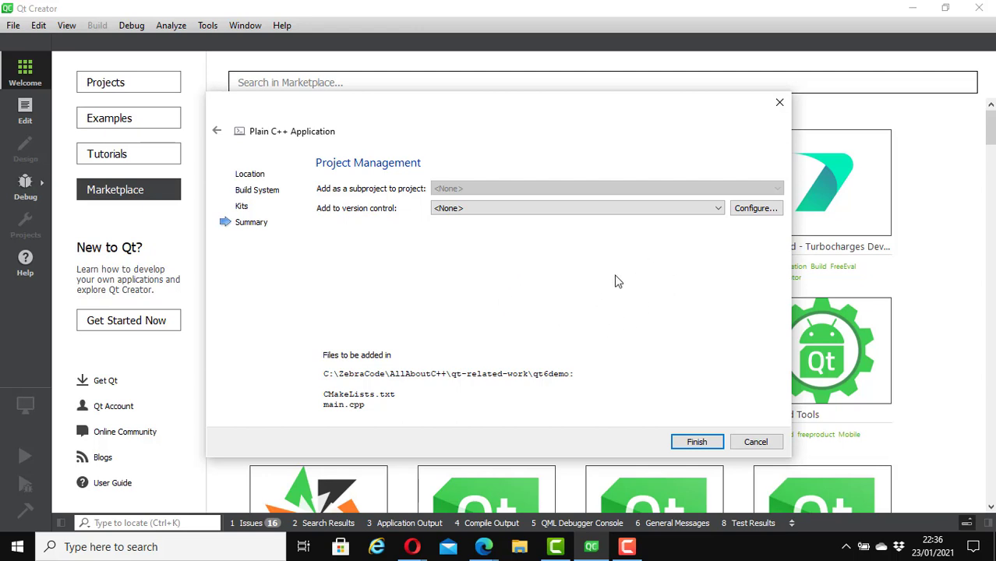
# - Leave version control set to <None> and finish creating the qt6demo project
pyautogui.click(719, 210)
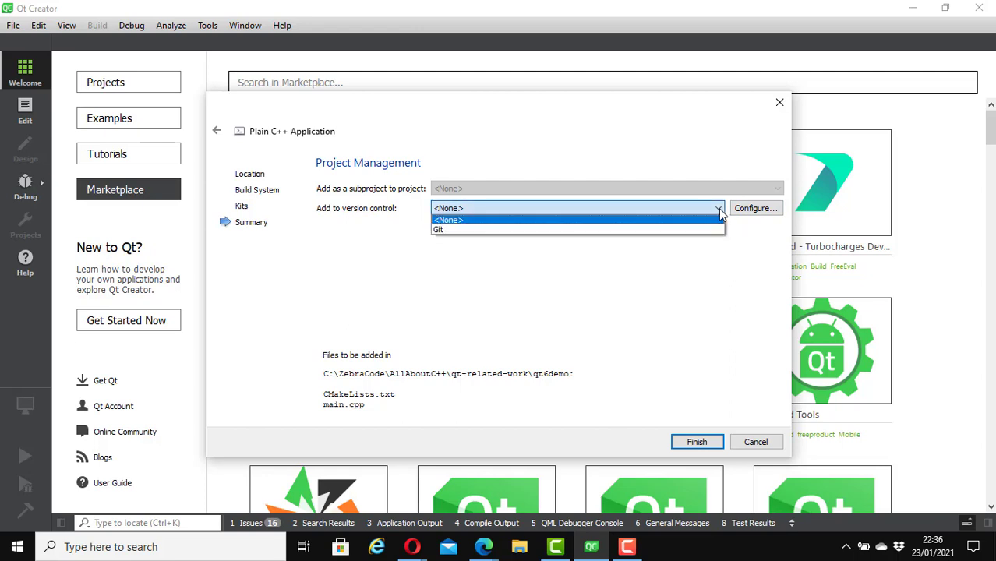
pyautogui.click(697, 263)
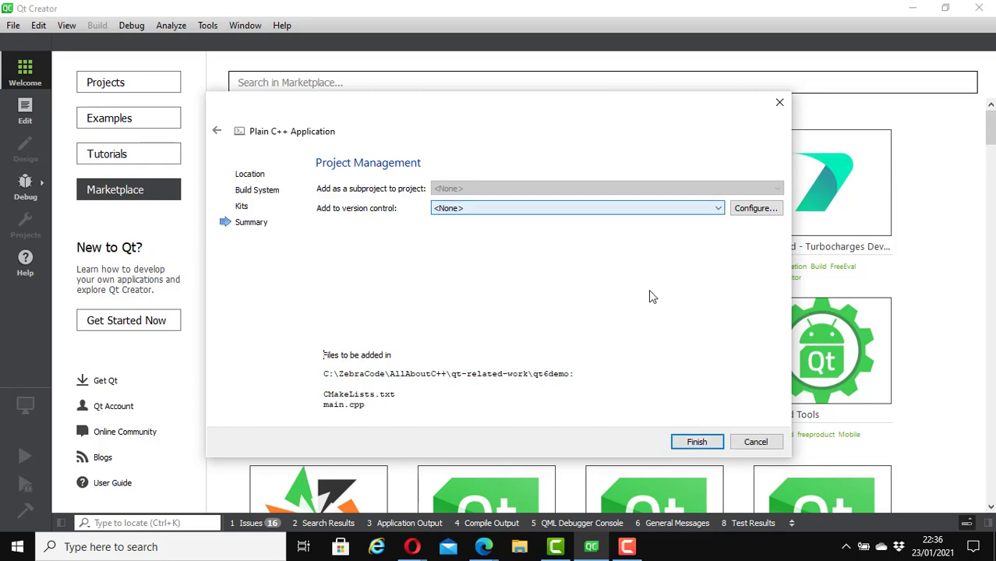
pyautogui.click(696, 442)
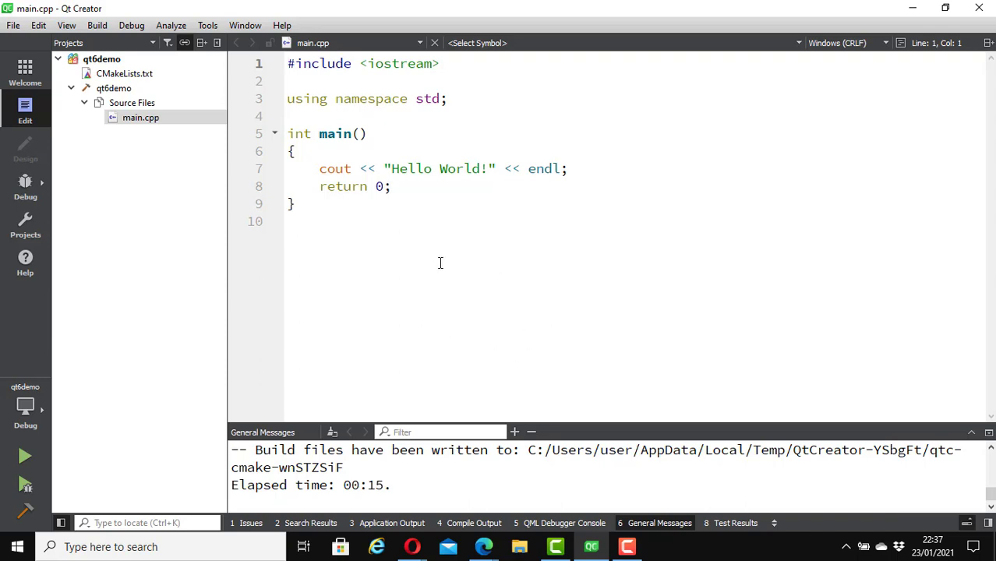
# - Build and run the qt6demo program with its generated main.cpp
pyautogui.click(24, 457)
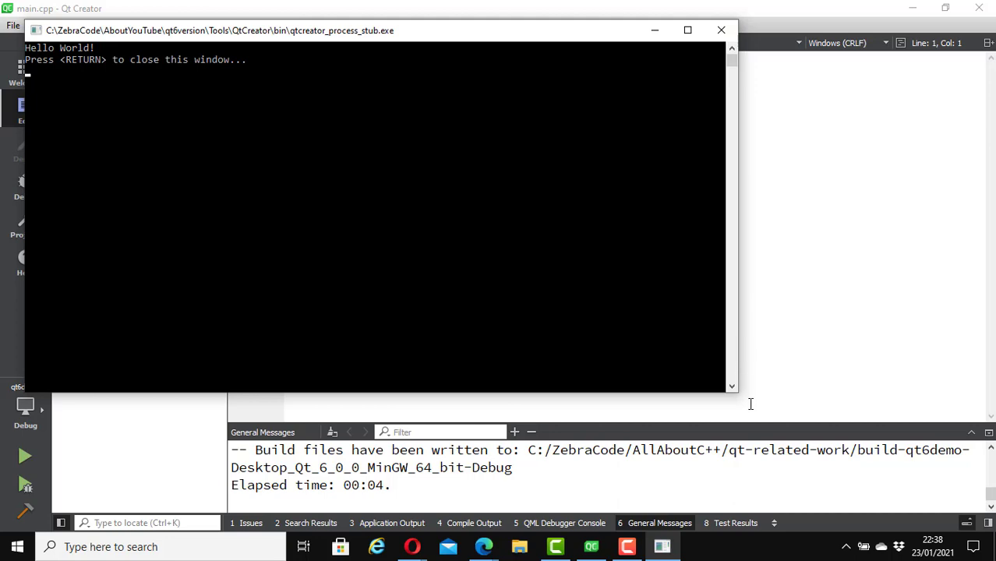
pyautogui.moveTo(645, 545)
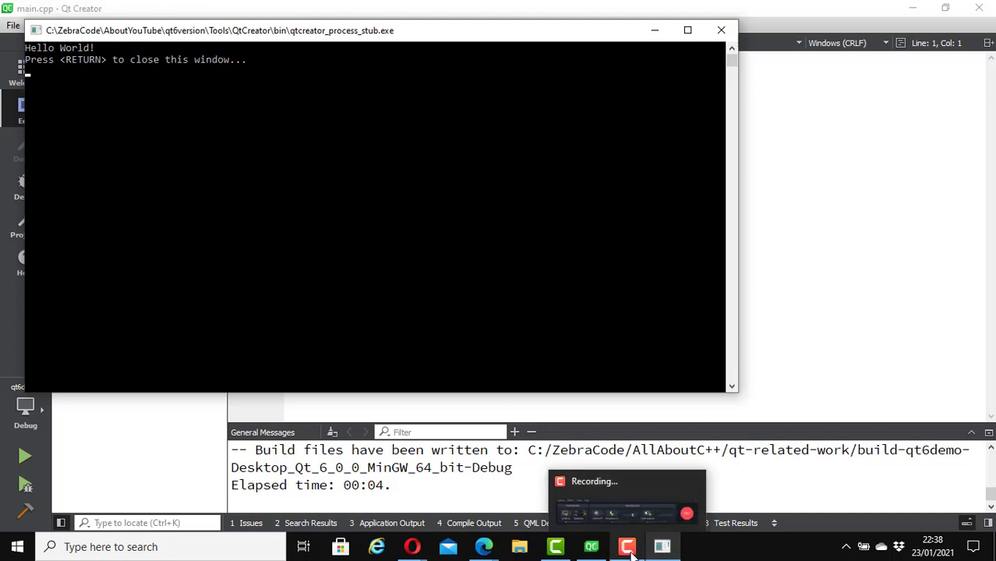